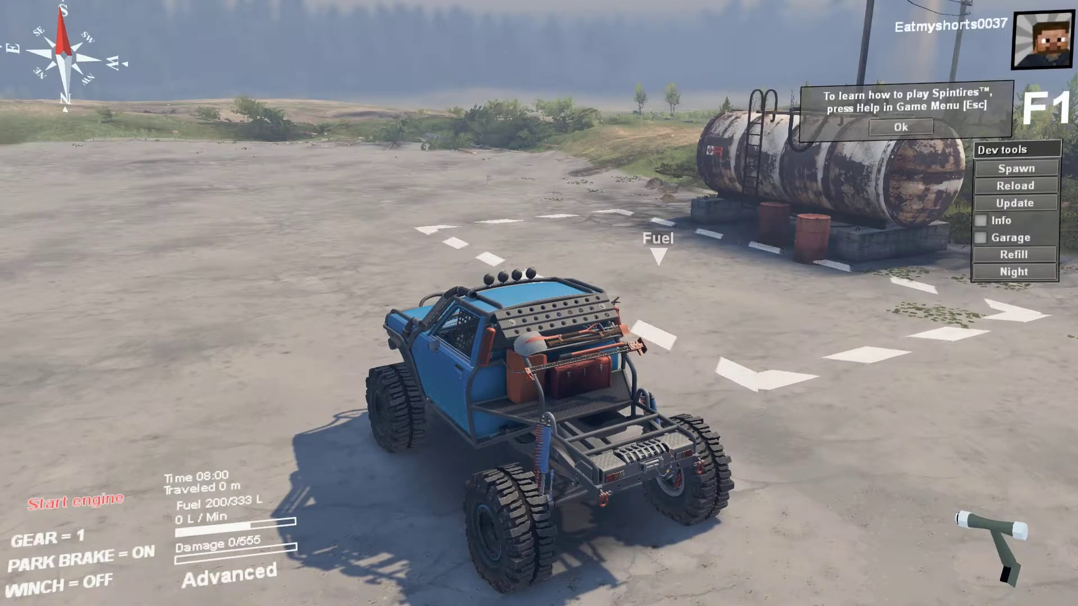
Dismiss the help notice and try the Dev tools Spawn window, Info overlay and Garage toggles
{"action": "left_click", "coordinate": [901, 127]}
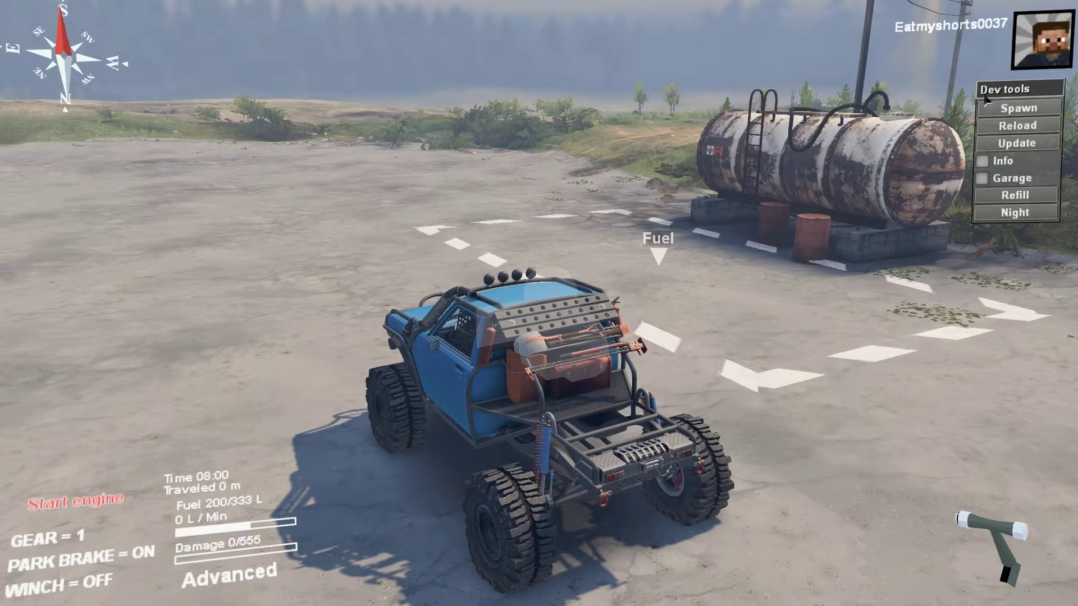
{"action": "left_click", "coordinate": [1005, 109]}
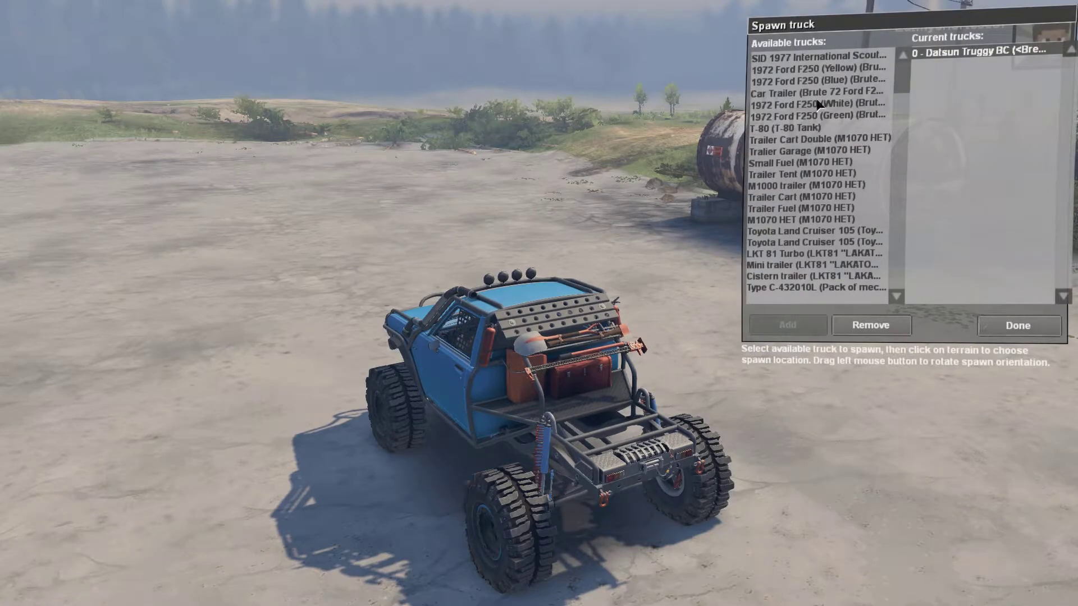
{"action": "left_click", "coordinate": [1019, 333]}
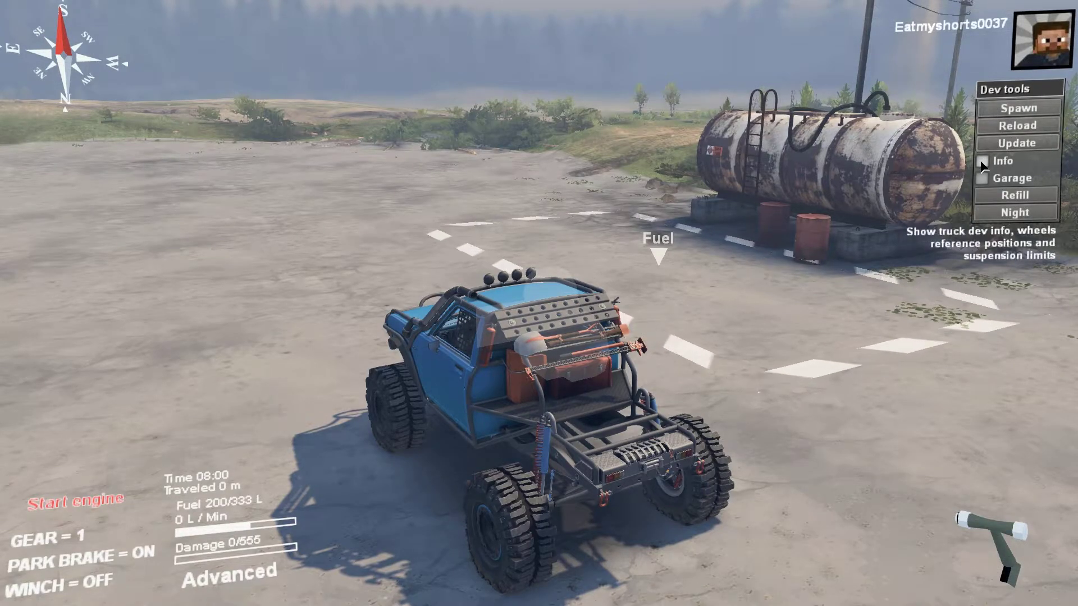
{"action": "left_click", "coordinate": [983, 161]}
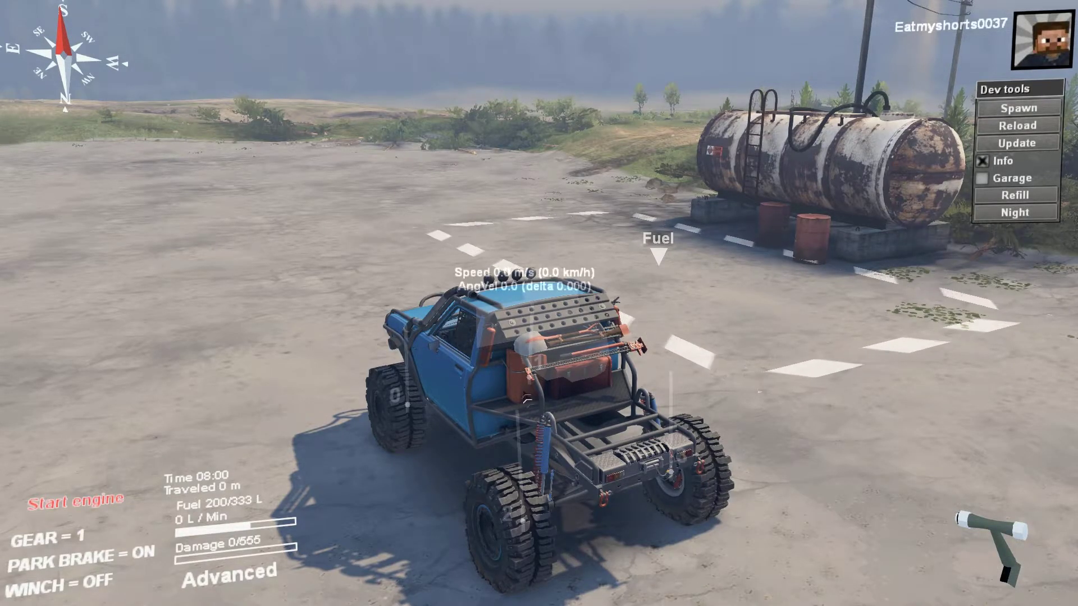
{"action": "left_click", "coordinate": [982, 162]}
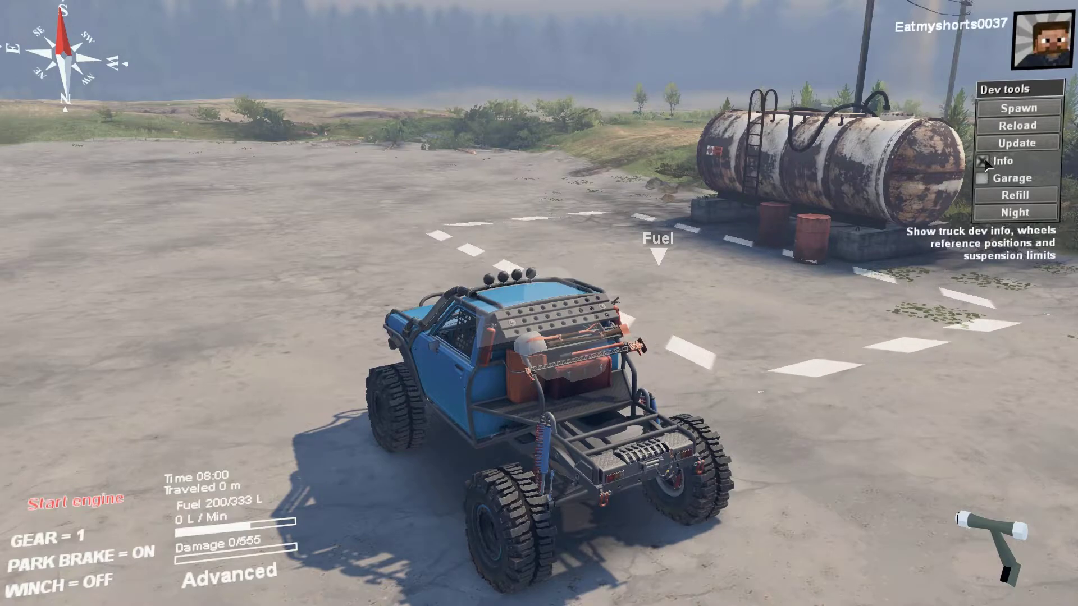
{"action": "left_click", "coordinate": [981, 179]}
{"action": "left_click", "coordinate": [982, 178]}
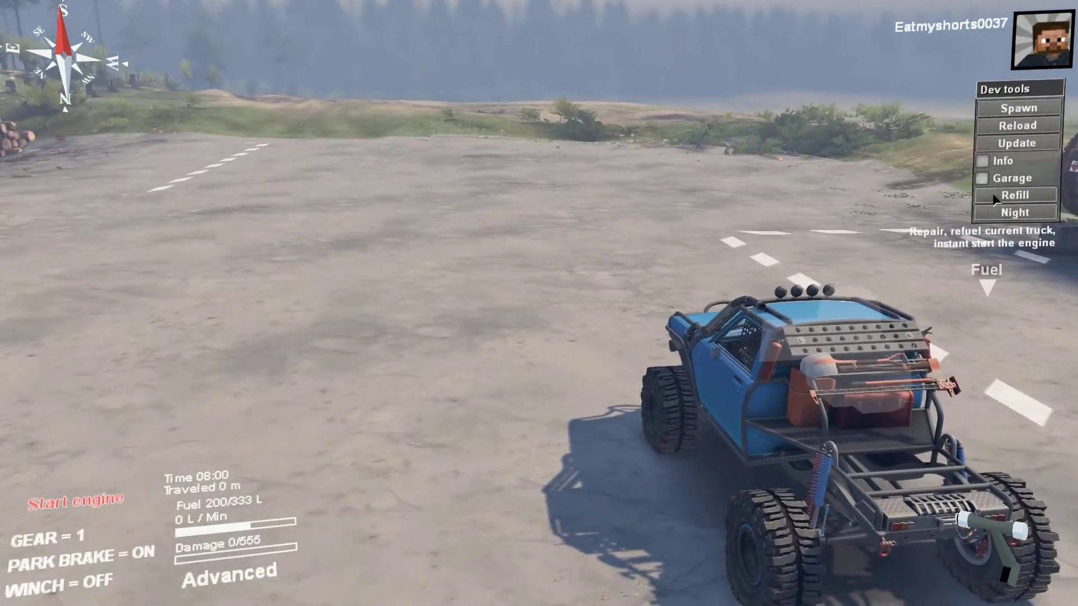
Refuel the truck to 333 L, cycle night and day to 13:00, then pause the game
{"action": "left_click", "coordinate": [993, 196]}
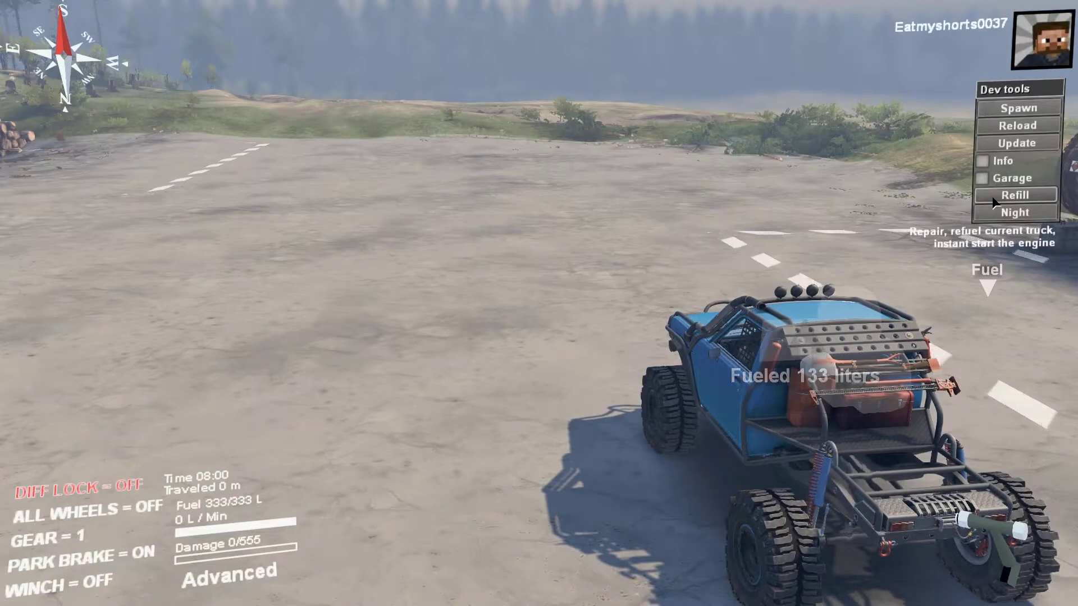
{"action": "left_click", "coordinate": [1007, 214]}
{"action": "left_click", "coordinate": [1006, 214]}
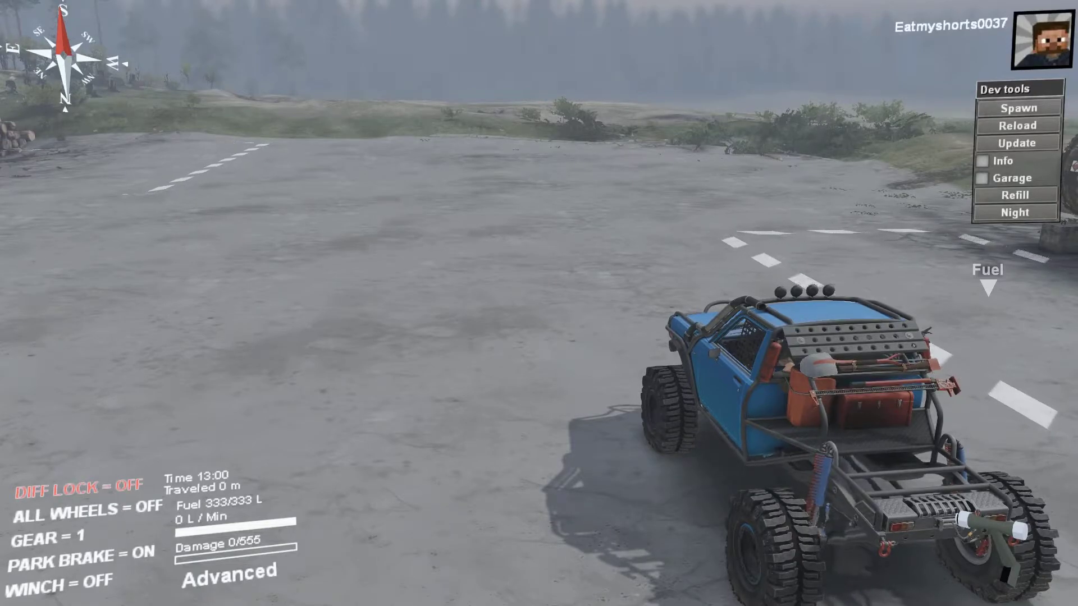
{"action": "key", "text": "Escape"}
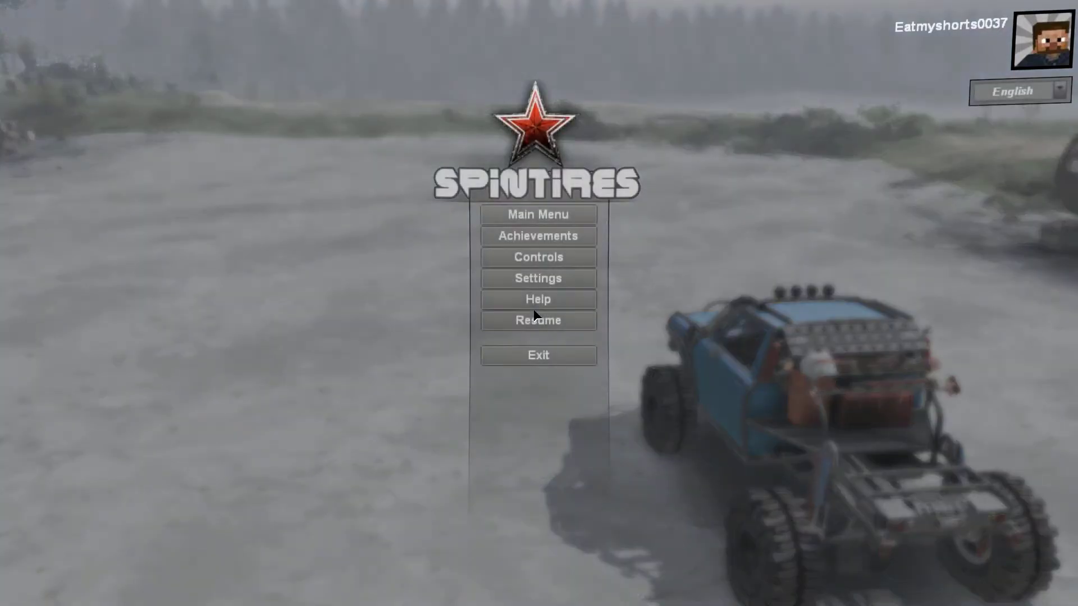
Quit Spintires and return to the Spintires Plus v8 hf5 download page in Chrome
{"action": "left_click", "coordinate": [548, 365]}
{"action": "left_click", "coordinate": [507, 315]}
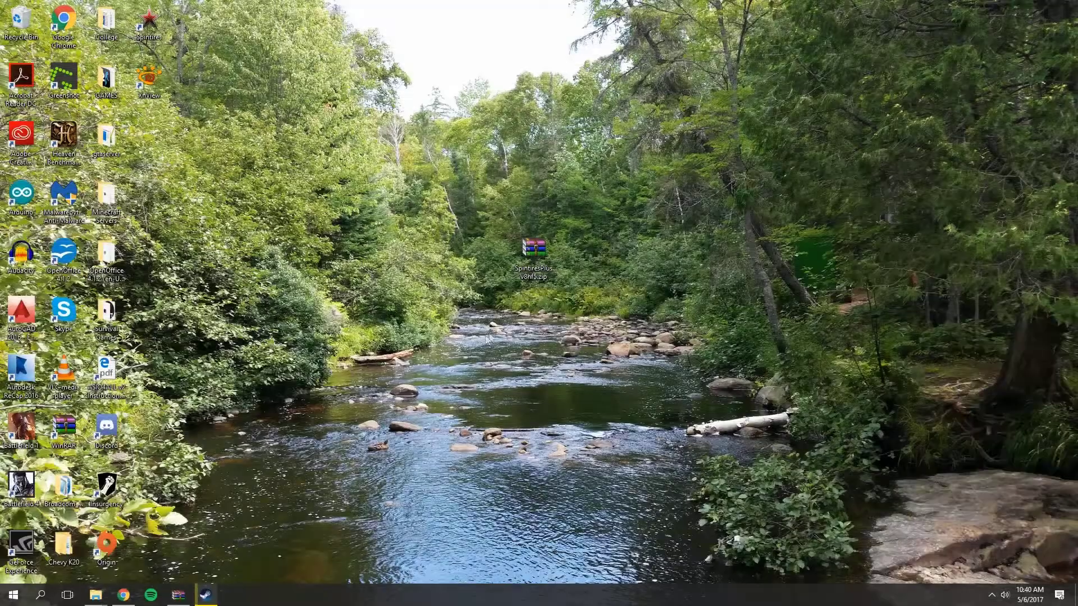
{"action": "left_click", "coordinate": [123, 595]}
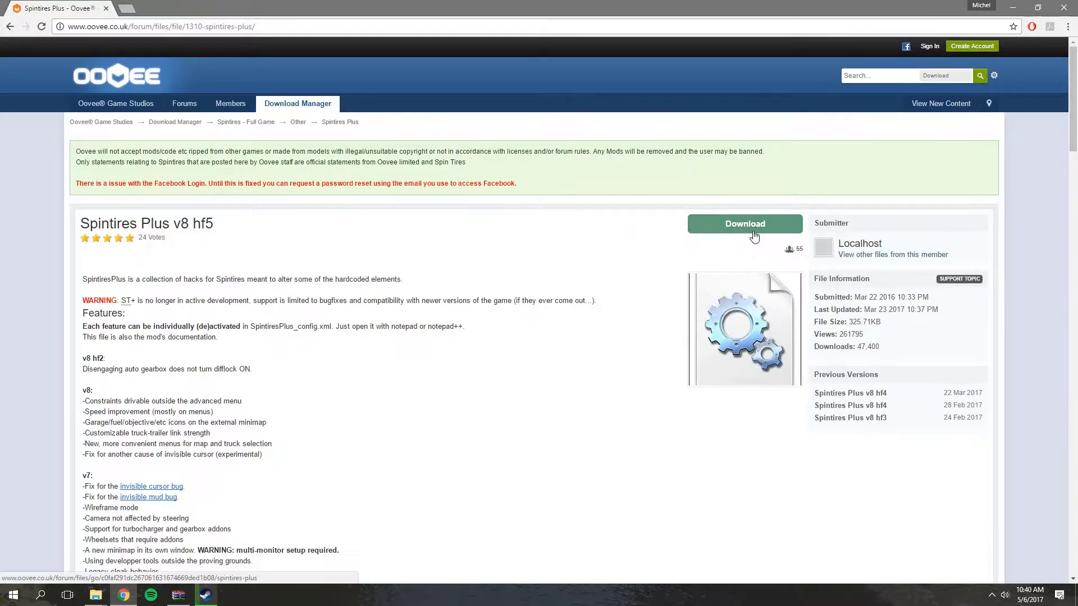
Open SpintiresPlus v8hf5.zip from the desktop in WinRAR, dismissing the licence reminder
{"action": "left_click", "coordinate": [1063, 8]}
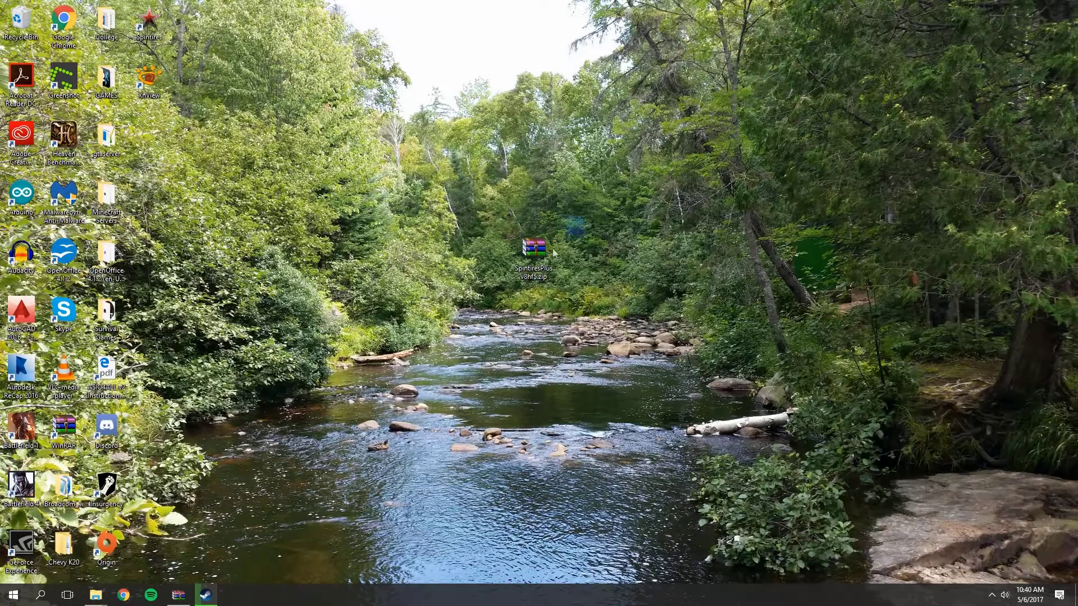
{"action": "double_click", "coordinate": [537, 251]}
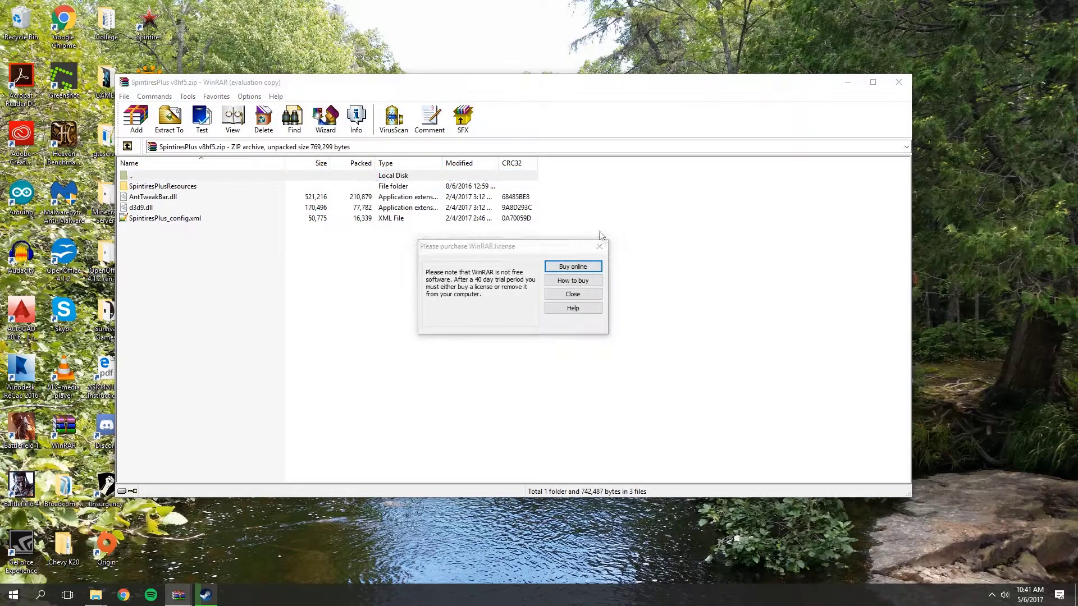
{"action": "left_click", "coordinate": [599, 246]}
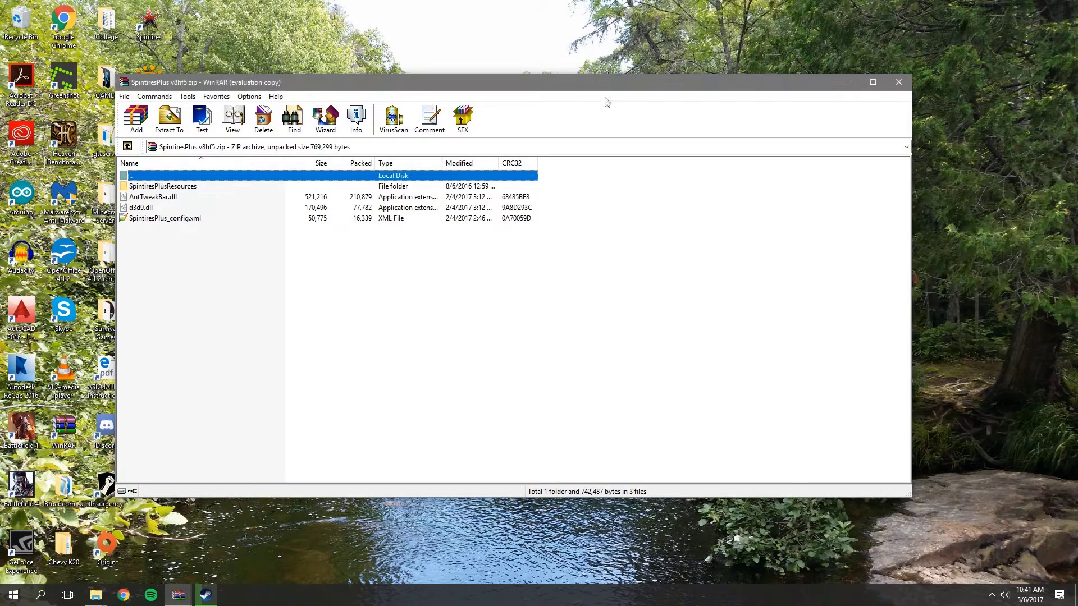
{"action": "left_click_drag", "start_coordinate": [609, 87], "coordinate": [736, 72]}
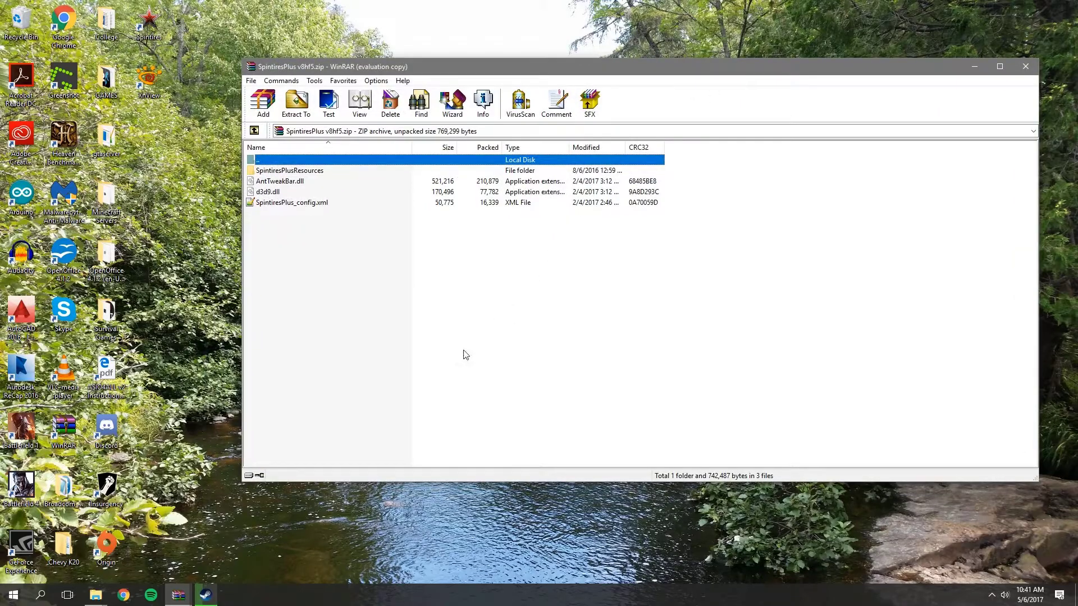
Open Spintires' install folder via Browse Local Files in its Steam properties
{"action": "left_click", "coordinate": [207, 594]}
{"action": "left_click", "coordinate": [124, 33]}
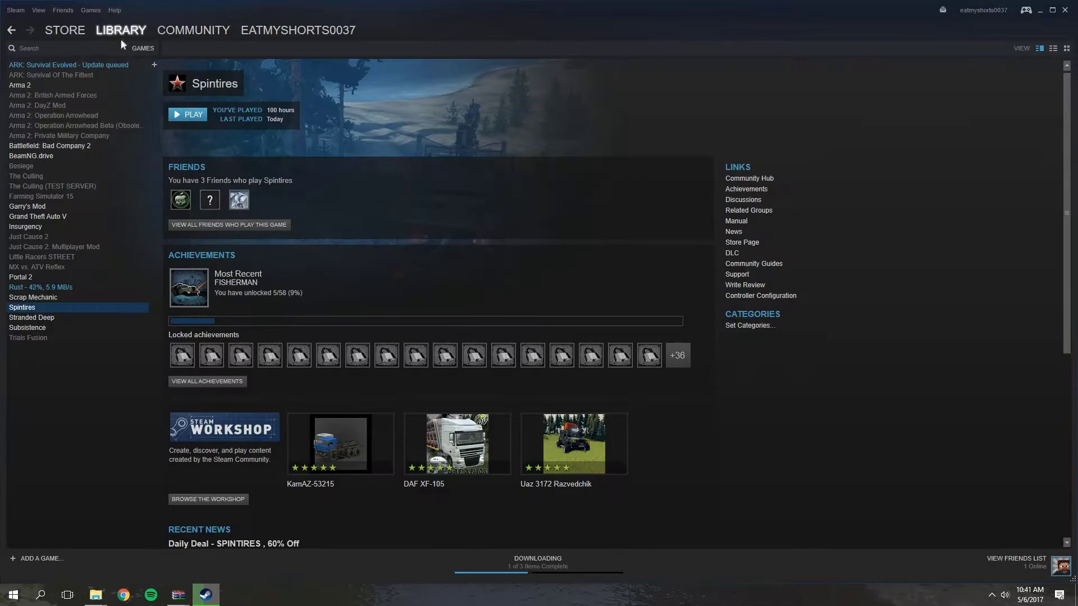
{"action": "right_click", "coordinate": [32, 307]}
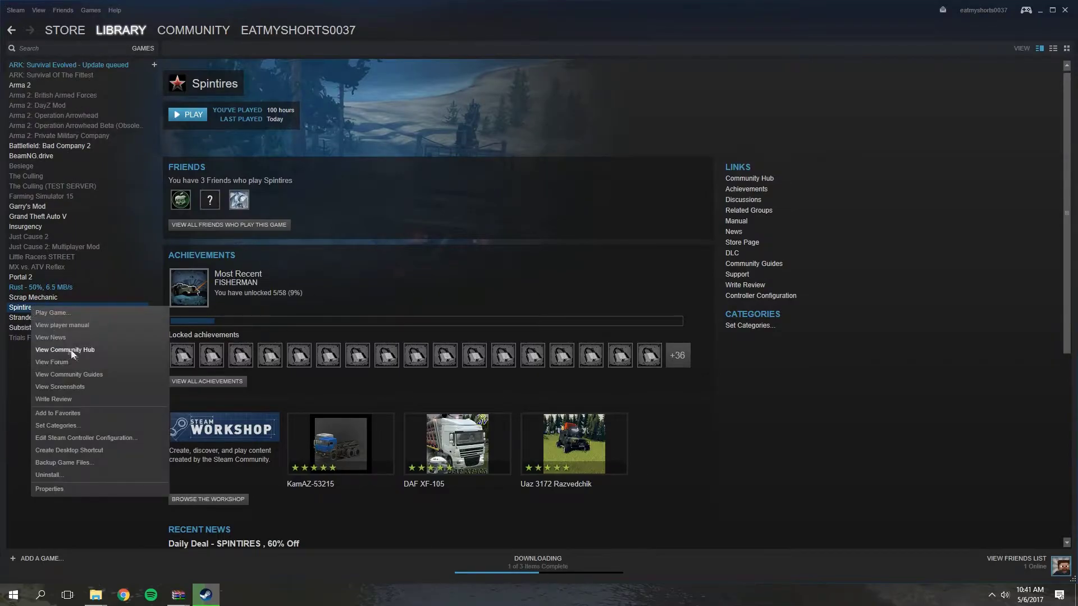
{"action": "left_click", "coordinate": [87, 489]}
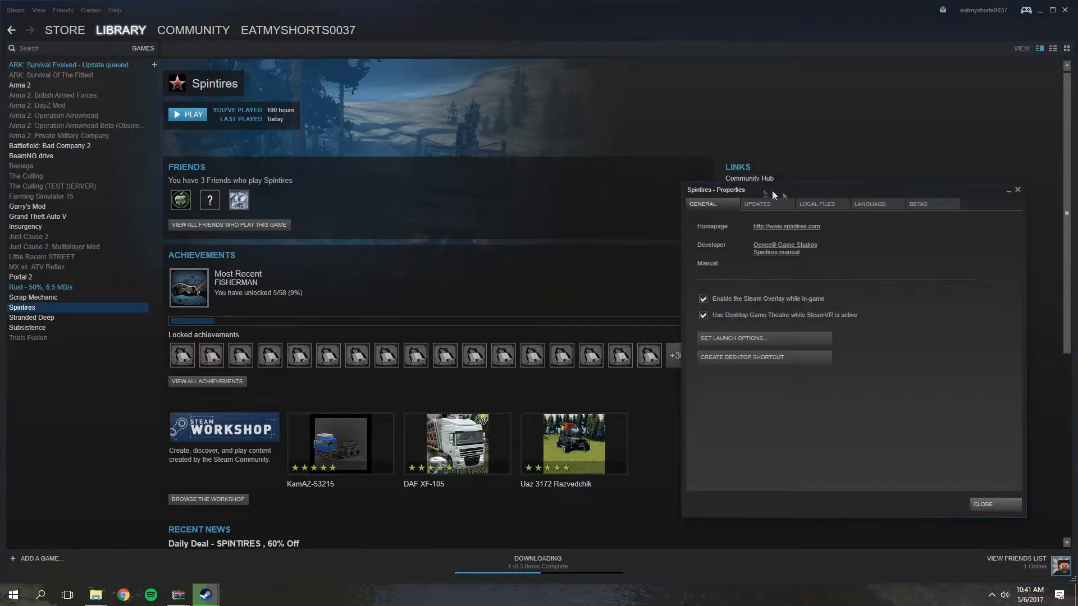
{"action": "left_click", "coordinate": [814, 202]}
{"action": "left_click", "coordinate": [748, 247]}
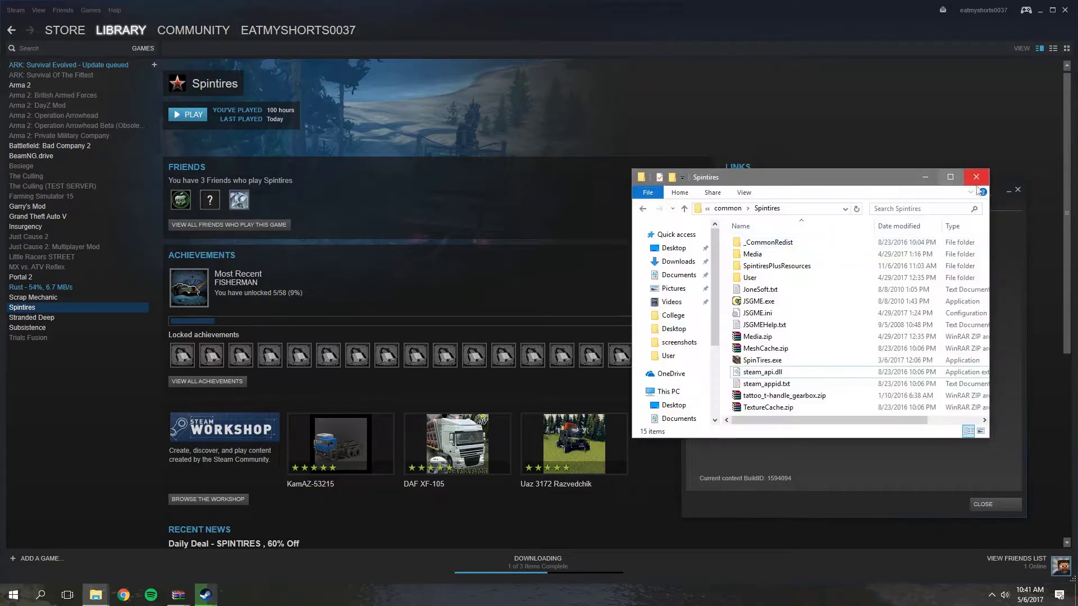
{"action": "left_click", "coordinate": [1017, 193]}
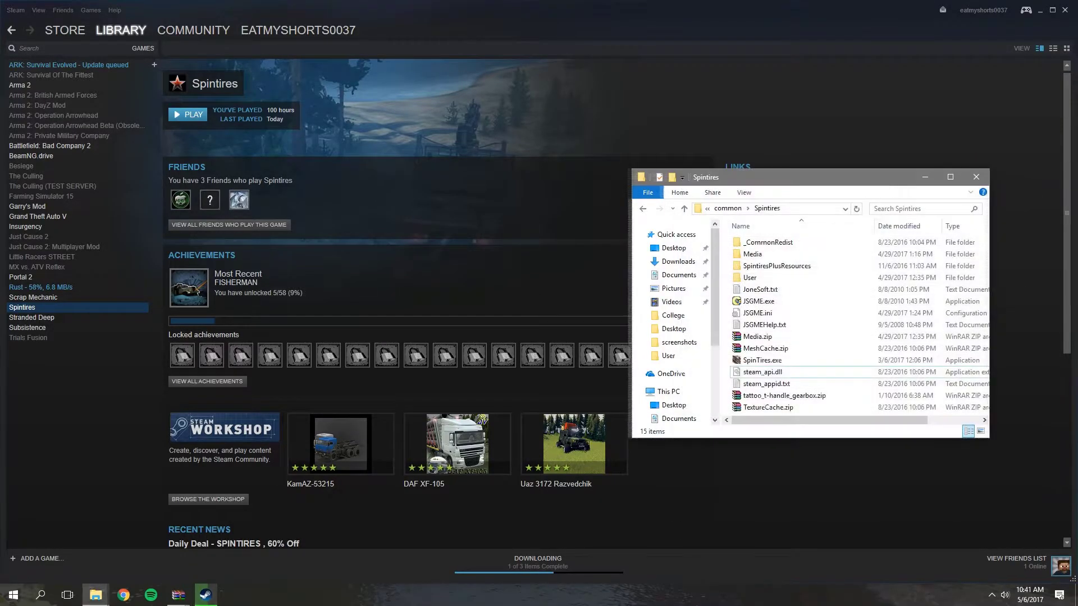
Snap the windows side by side and copy the four archive entries into the Spintires folder
{"action": "key", "text": "super+Left"}
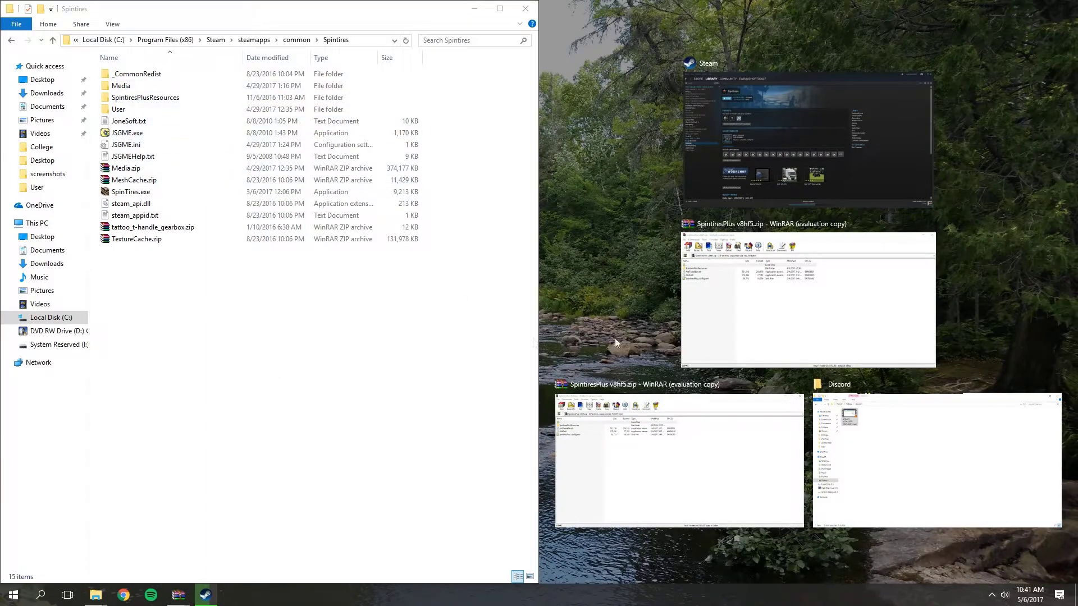
{"action": "left_click", "coordinate": [756, 335]}
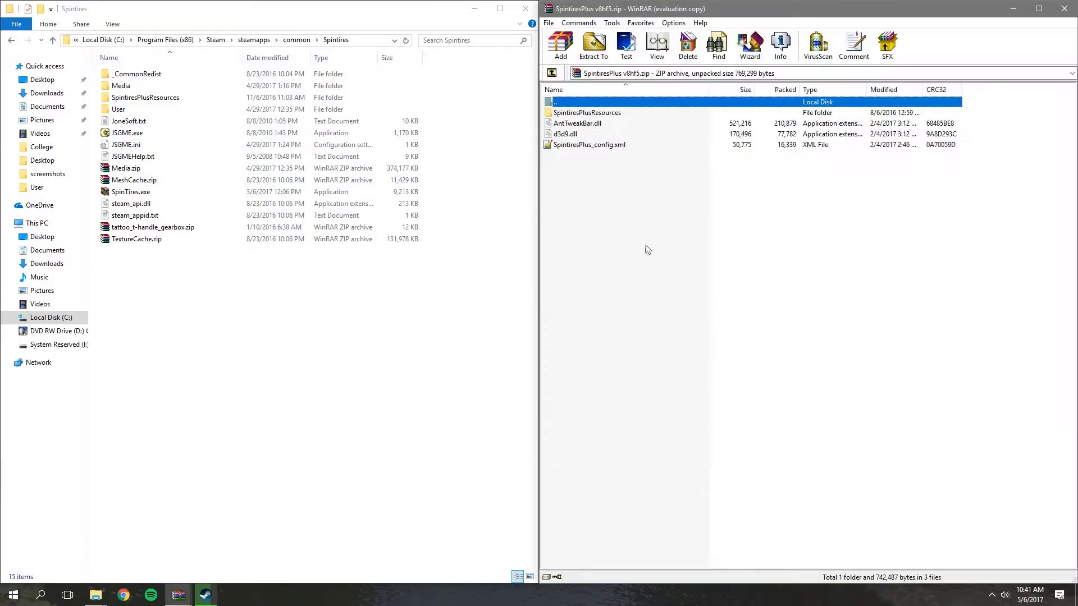
{"action": "mouse_move", "coordinate": [625, 219]}
{"action": "left_mouse_down"}
{"action": "mouse_move", "coordinate": [584, 116]}
{"action": "mouse_move", "coordinate": [365, 315]}
{"action": "left_mouse_up"}
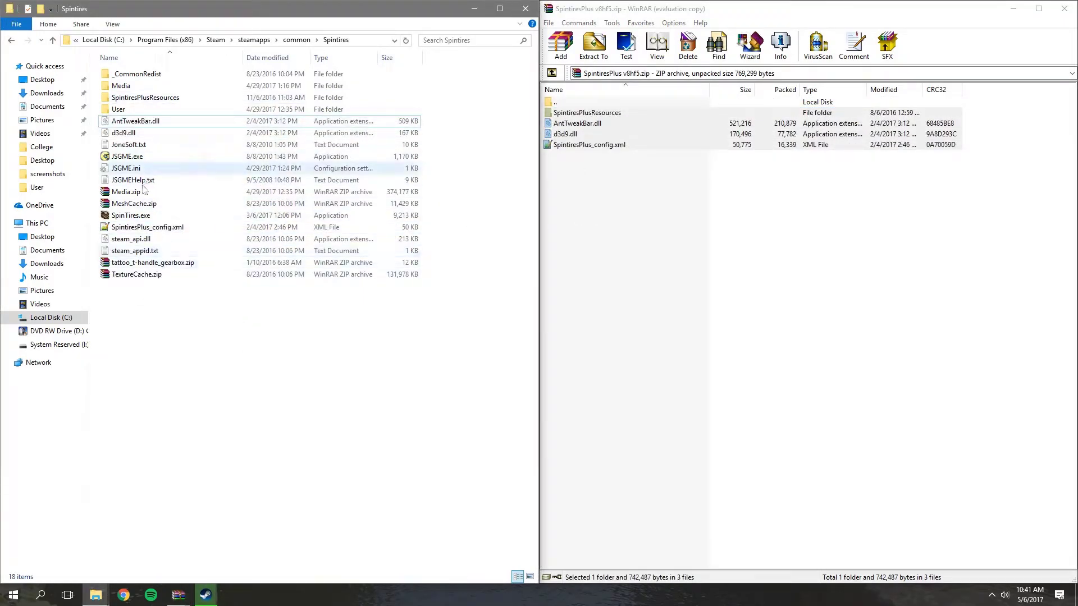
Find AlwaysShowDevMenu in SpintiresPlus_config.xml and change its value from false to true
{"action": "left_click", "coordinate": [130, 231]}
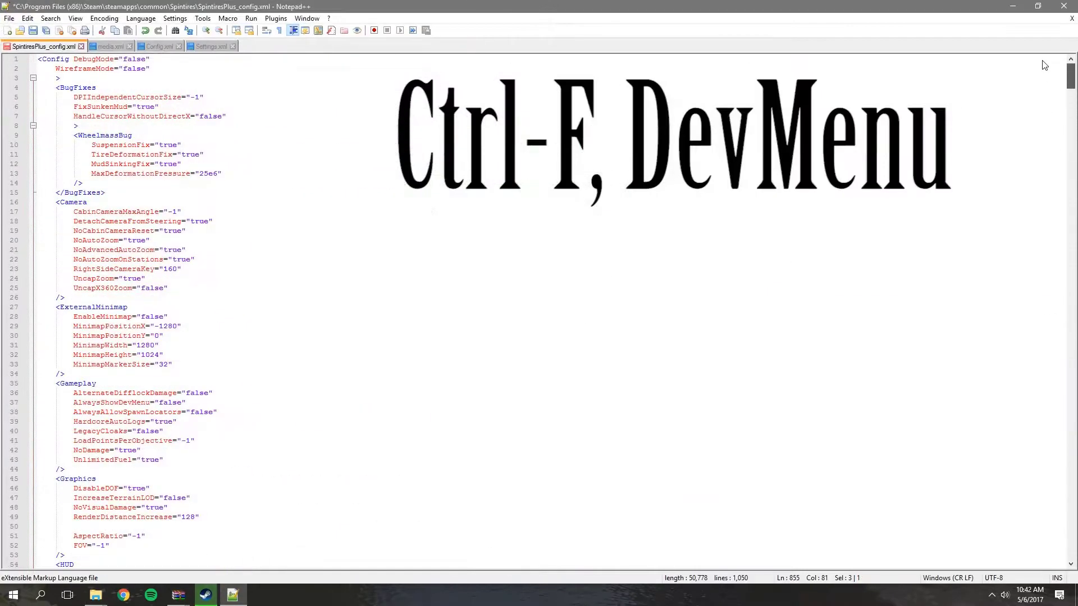
{"action": "key", "text": "ctrl+f"}
{"action": "type", "text": "devmenu"}
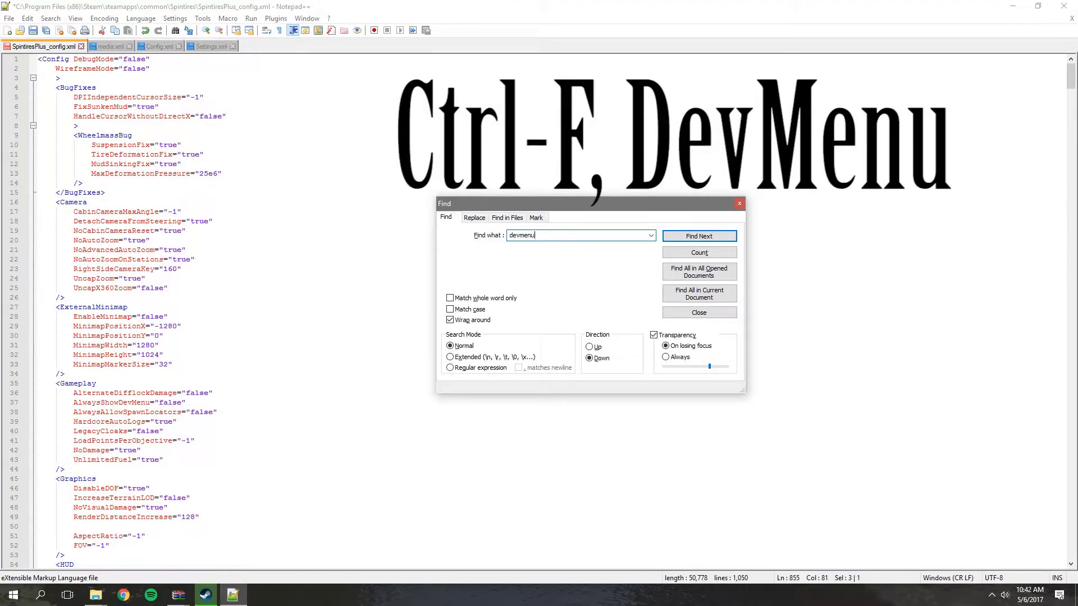
{"action": "key", "text": "Return"}
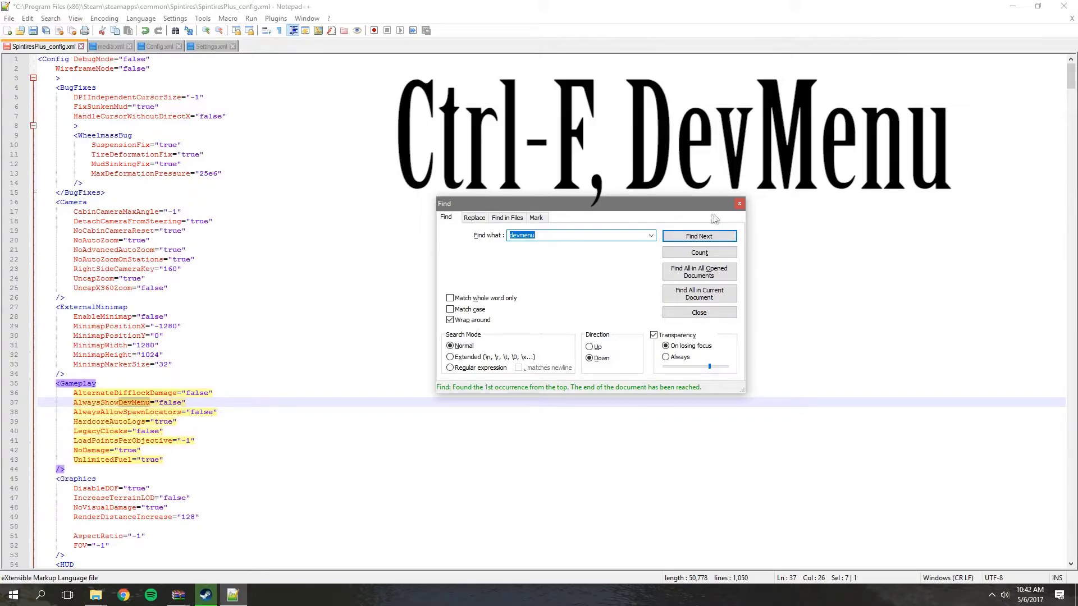
{"action": "left_click", "coordinate": [740, 204]}
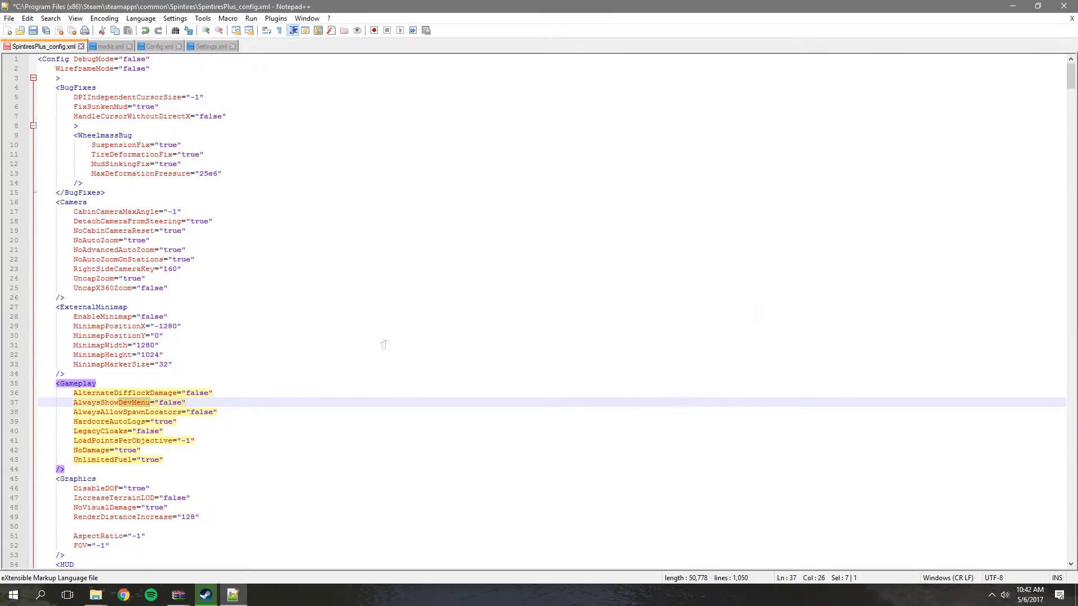
{"action": "left_click", "coordinate": [180, 404]}
{"action": "type", "text": "true"}
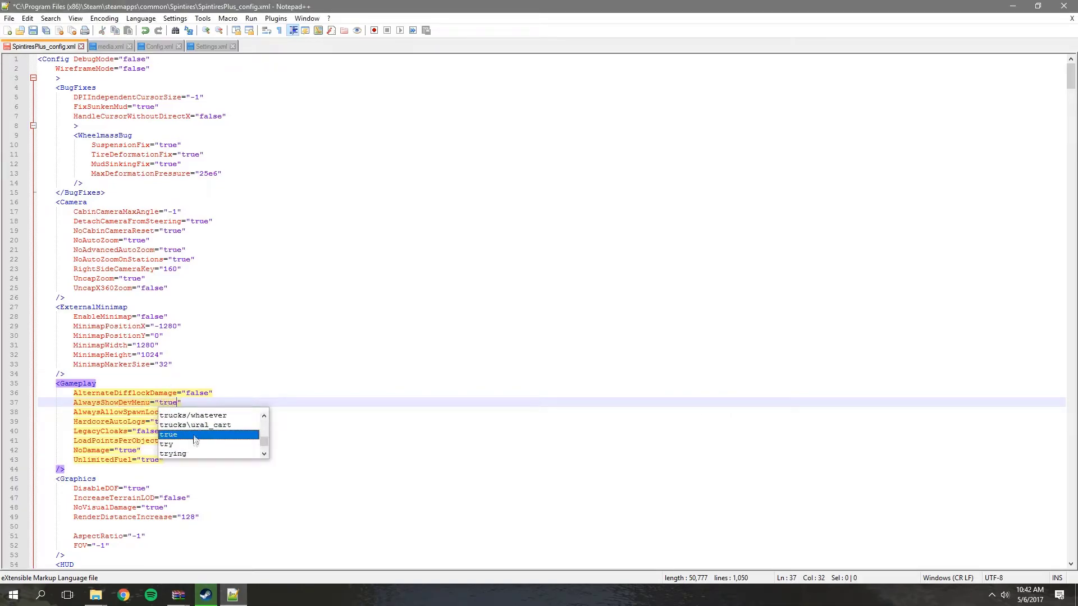
{"action": "left_click", "coordinate": [259, 354]}
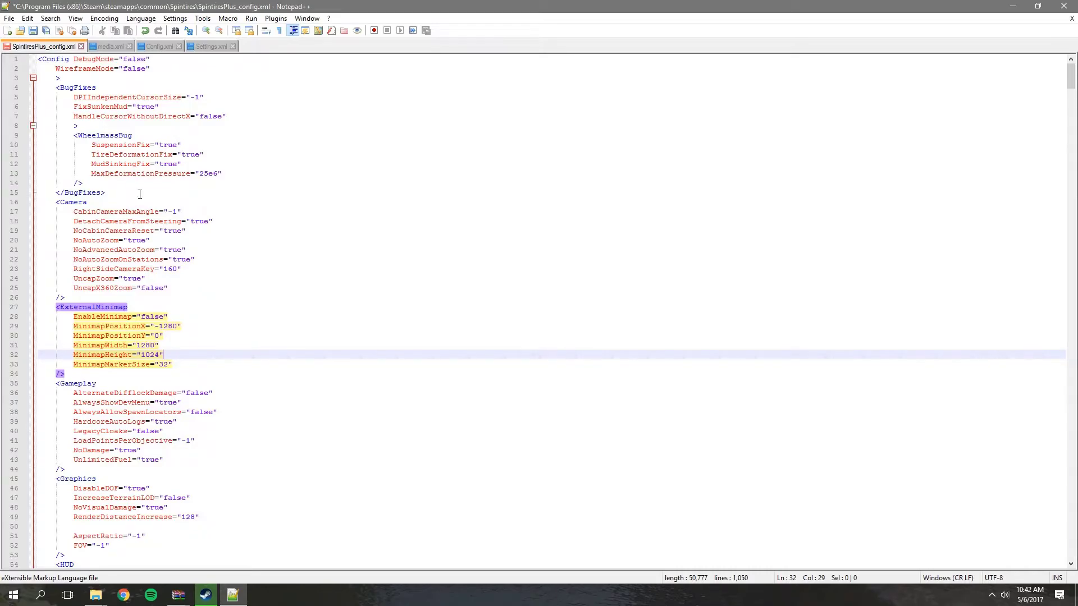
{"action": "scroll", "coordinate": [139, 194], "scroll_direction": "down", "scroll_amount": 3}
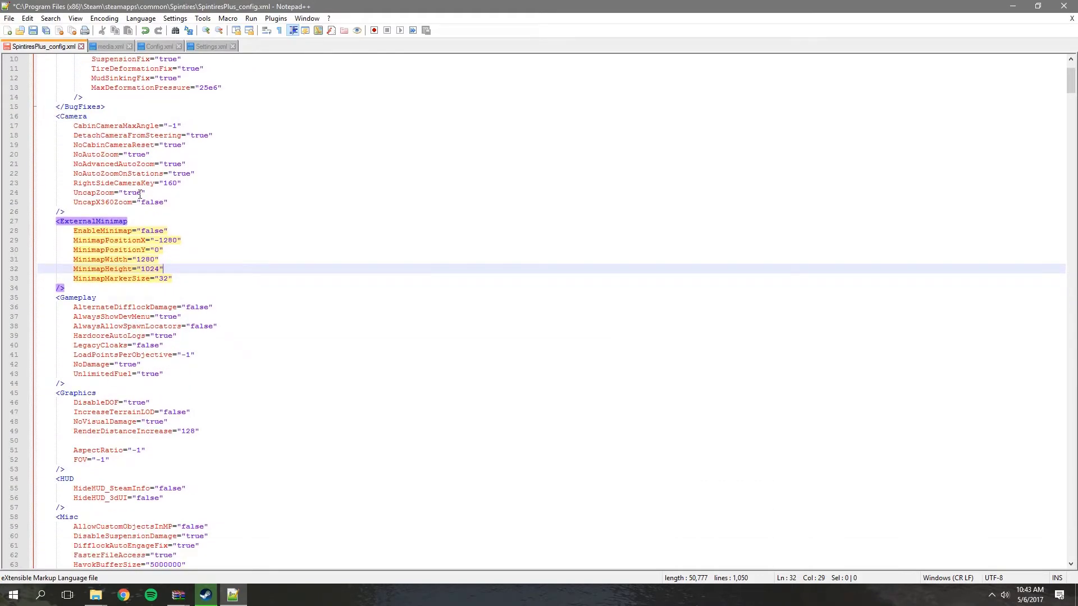
{"action": "scroll", "coordinate": [140, 194], "scroll_direction": "down", "scroll_amount": 1}
{"action": "scroll", "coordinate": [139, 194], "scroll_direction": "down", "scroll_amount": 1}
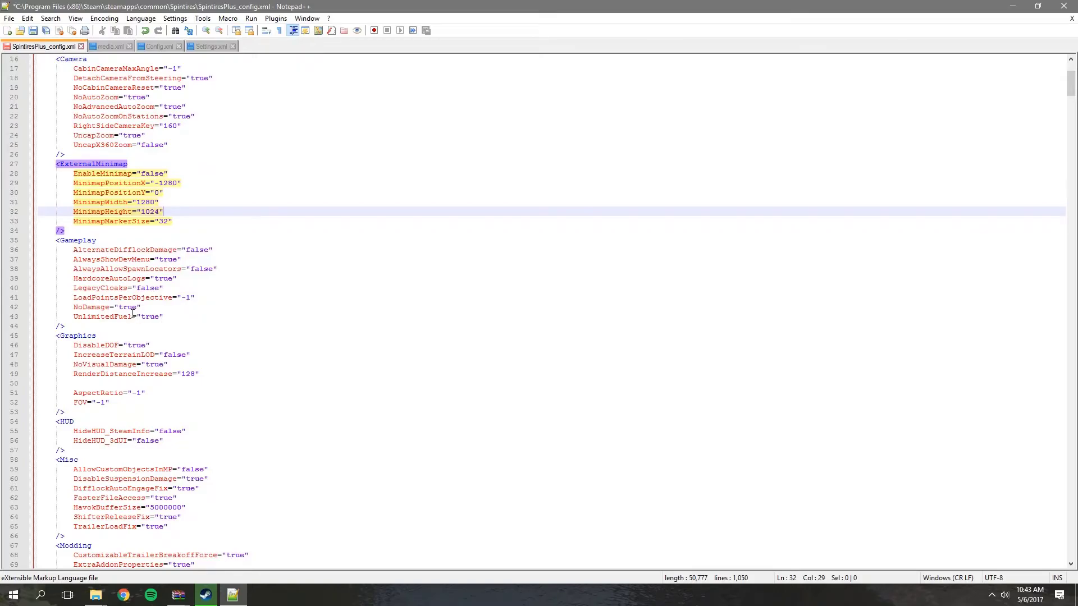
{"action": "scroll", "coordinate": [141, 317], "scroll_direction": "down", "scroll_amount": 2}
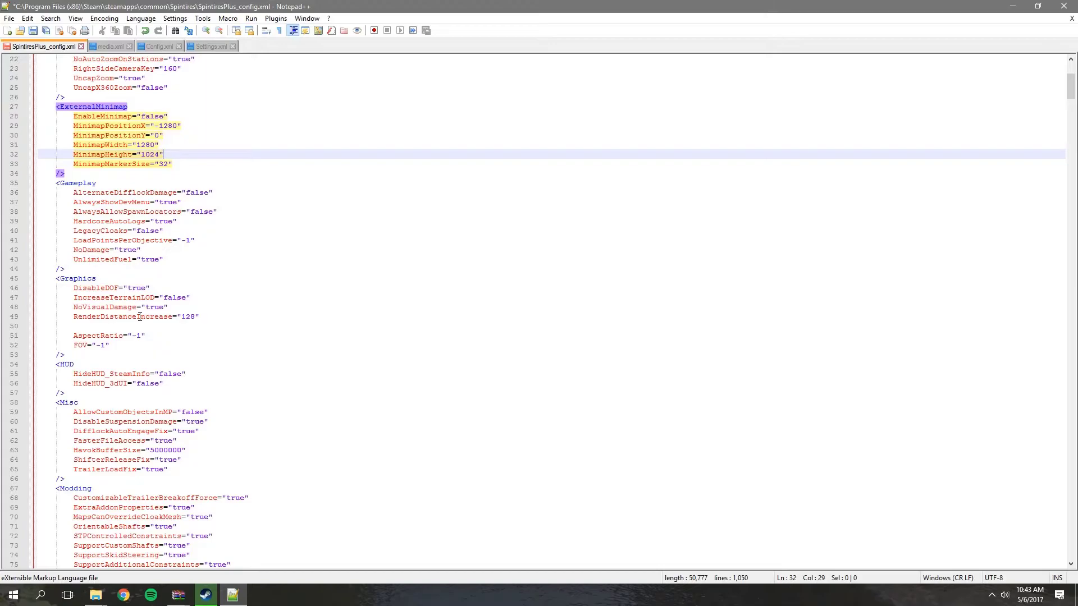
{"action": "scroll", "coordinate": [139, 317], "scroll_direction": "down", "scroll_amount": 5}
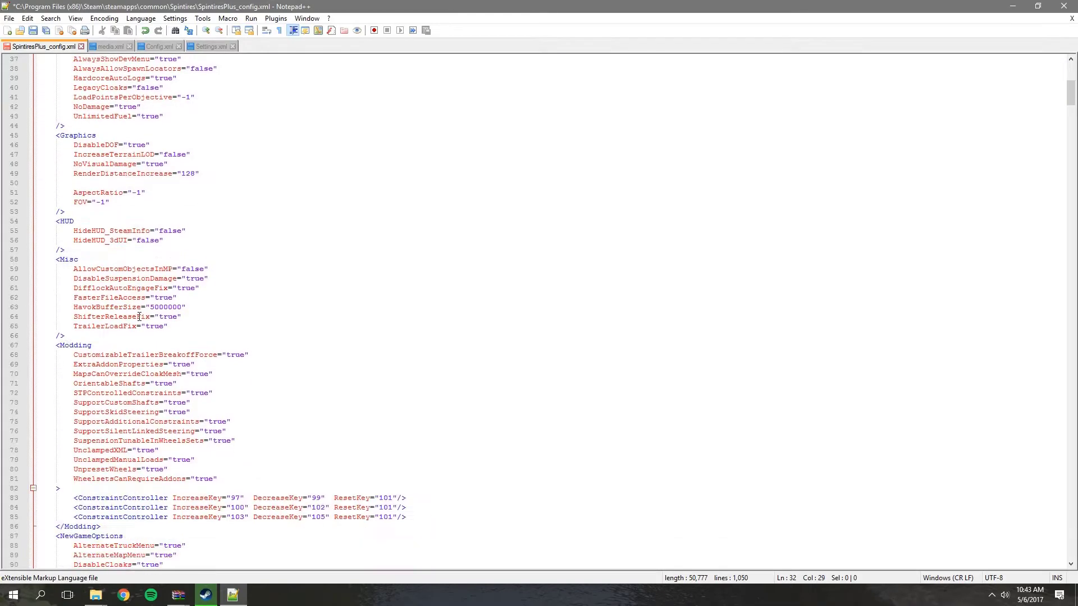
{"action": "scroll", "coordinate": [160, 322], "scroll_direction": "down", "scroll_amount": 8}
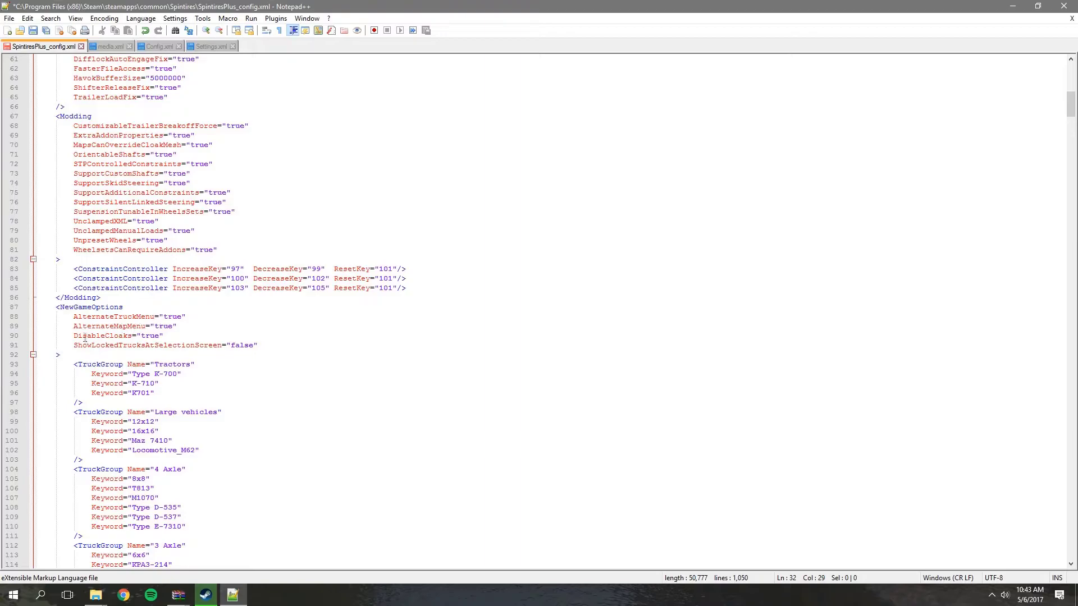
Edit the AlternateMapMenu and DisableCloaks settings, then save the config file
{"action": "left_click", "coordinate": [174, 327]}
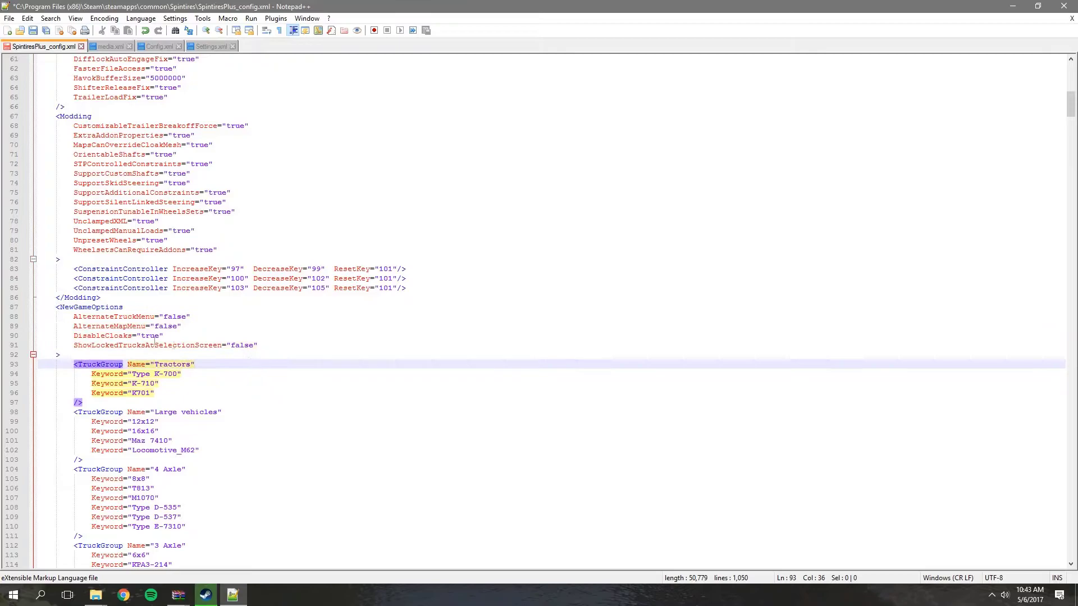
{"action": "left_click", "coordinate": [164, 336]}
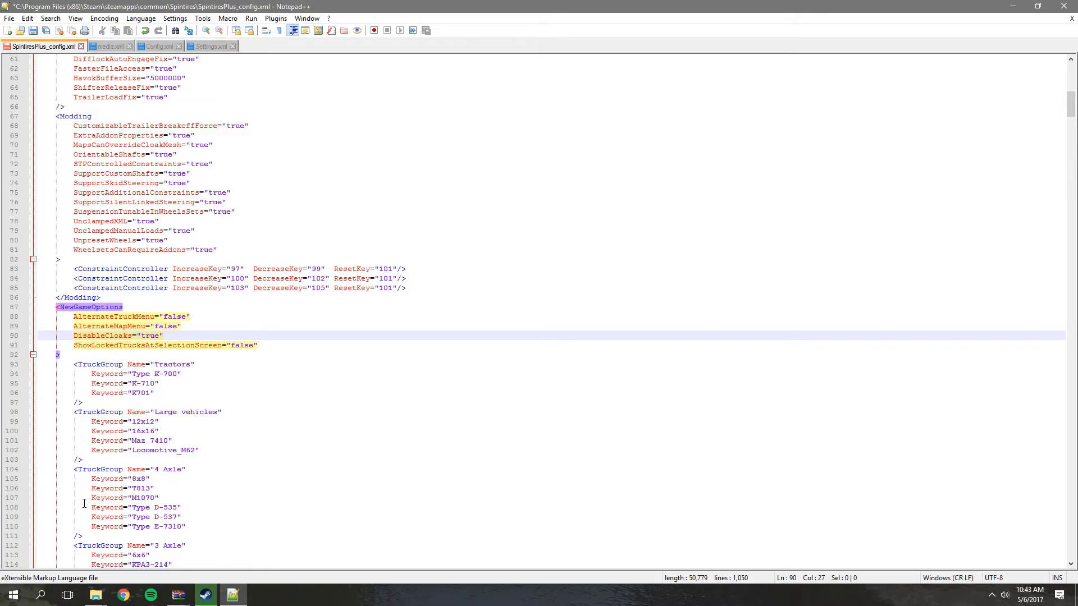
{"action": "left_click", "coordinate": [9, 18]}
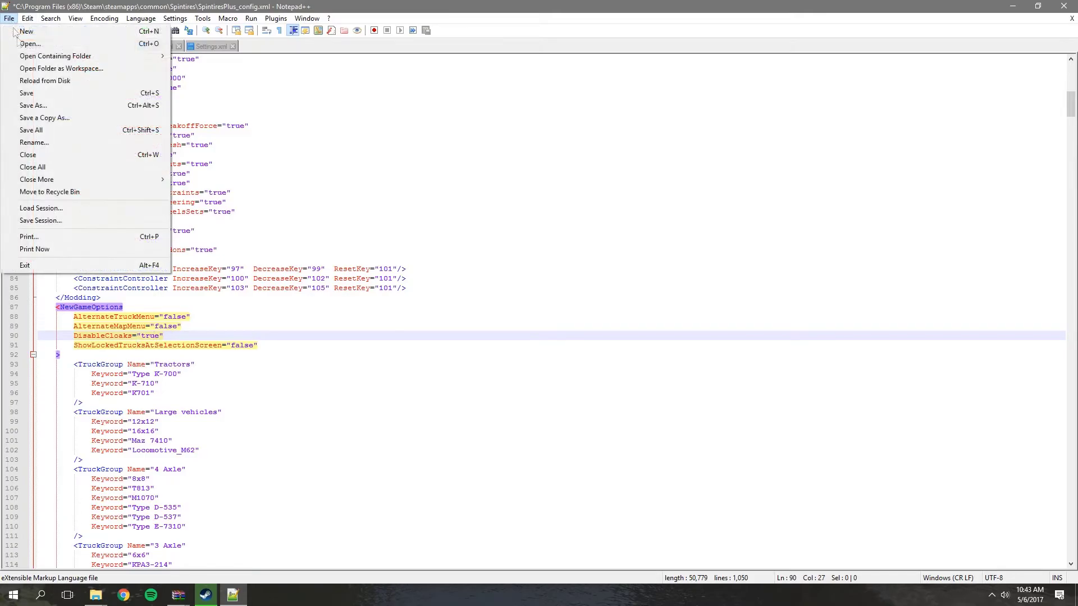
{"action": "left_click", "coordinate": [33, 93]}
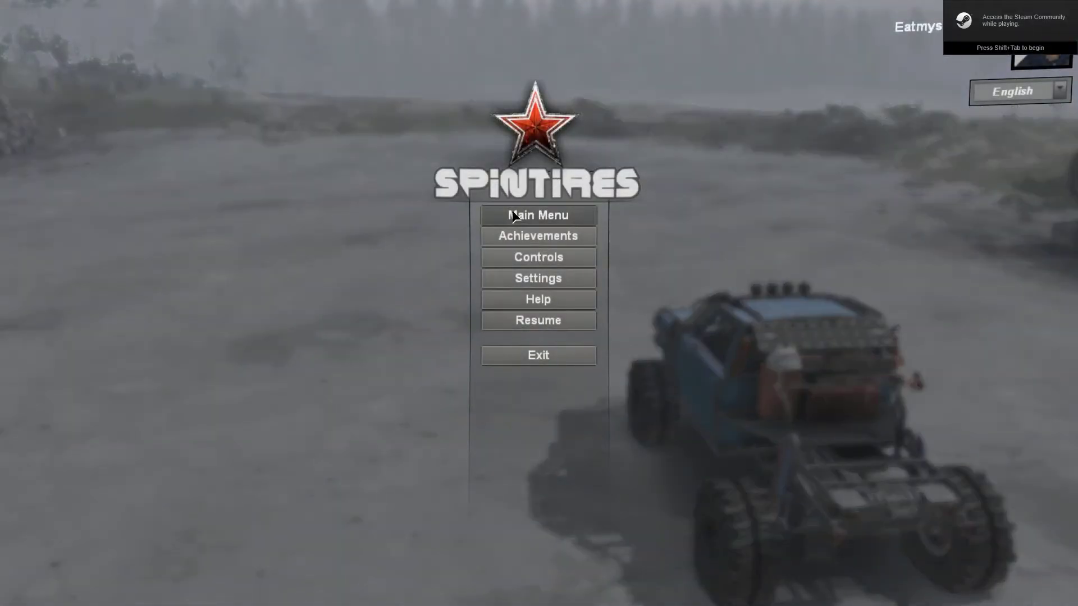
Exit to the main menu and start a new Plains game with the 1966-Chevy-c30 startup truck
{"action": "left_click", "coordinate": [509, 212]}
{"action": "left_click", "coordinate": [494, 318]}
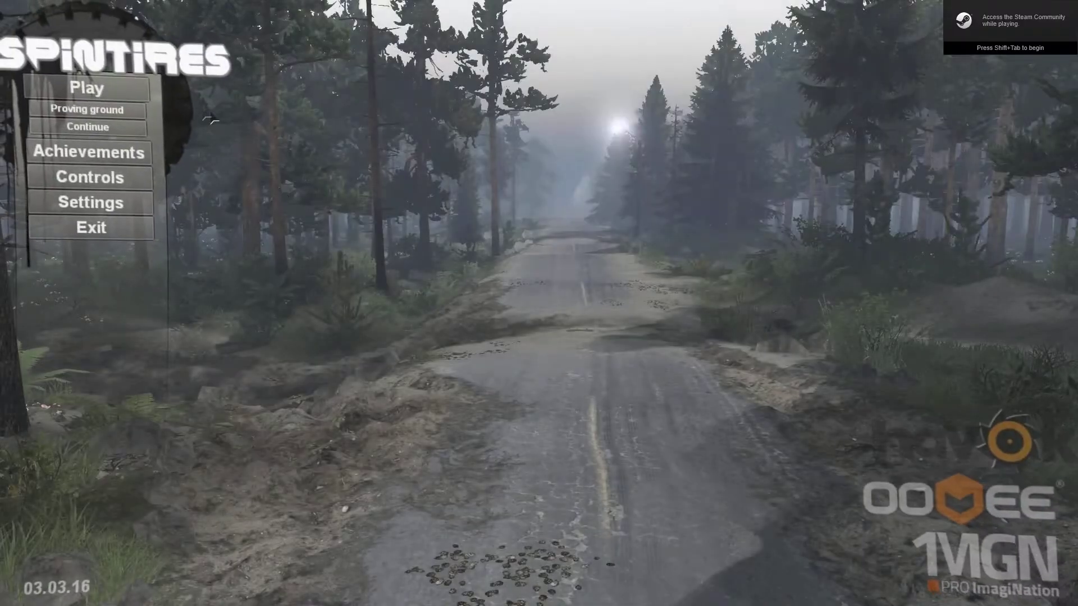
{"action": "left_click", "coordinate": [247, 124]}
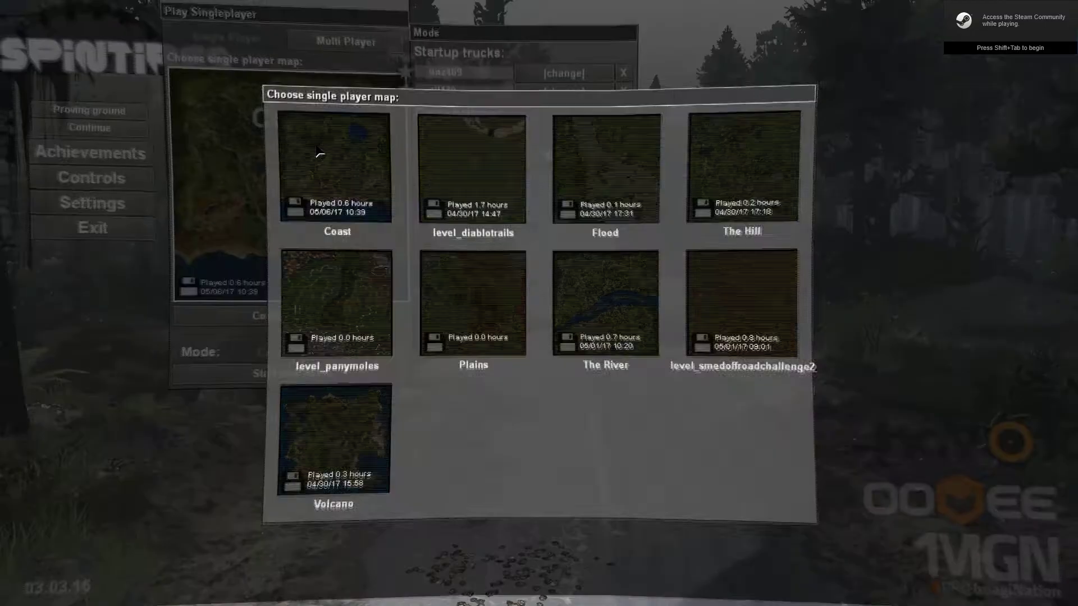
{"action": "left_click", "coordinate": [474, 269]}
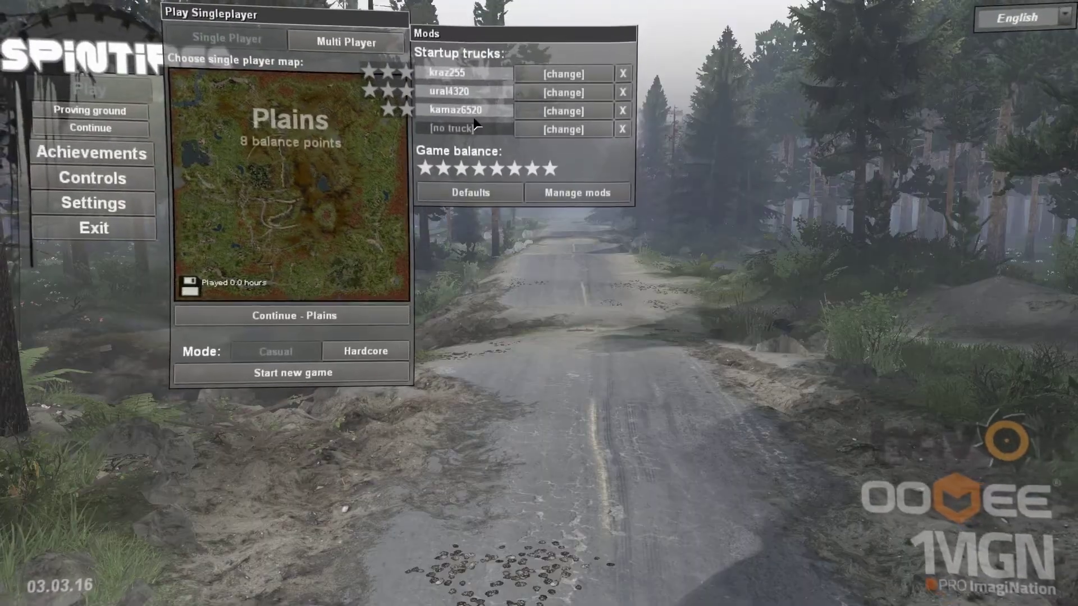
{"action": "left_click", "coordinate": [549, 78]}
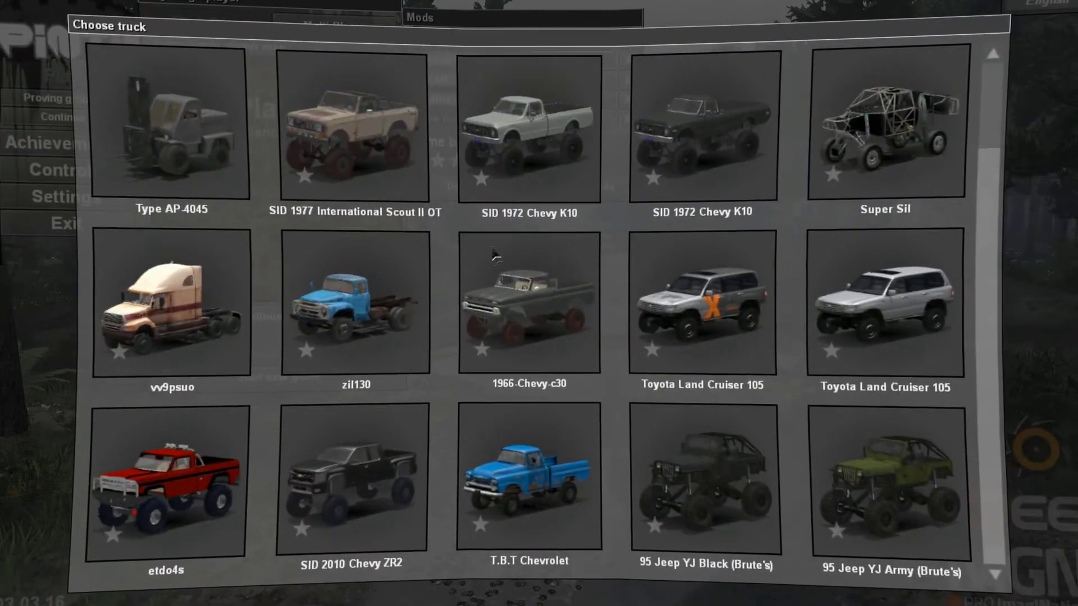
{"action": "left_click", "coordinate": [517, 317]}
{"action": "left_click", "coordinate": [293, 373]}
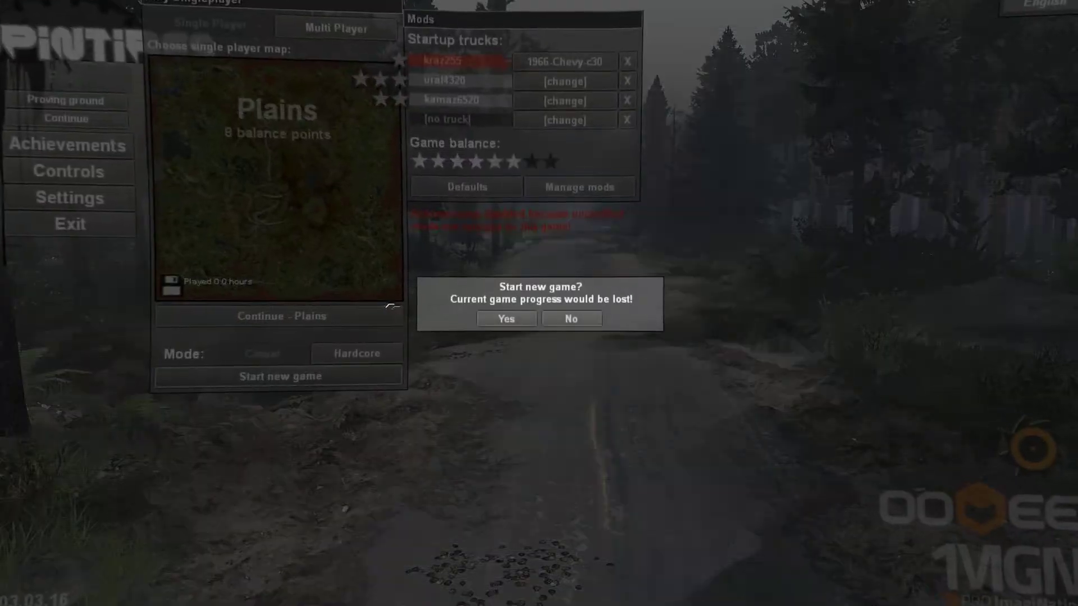
{"action": "left_click", "coordinate": [501, 316]}
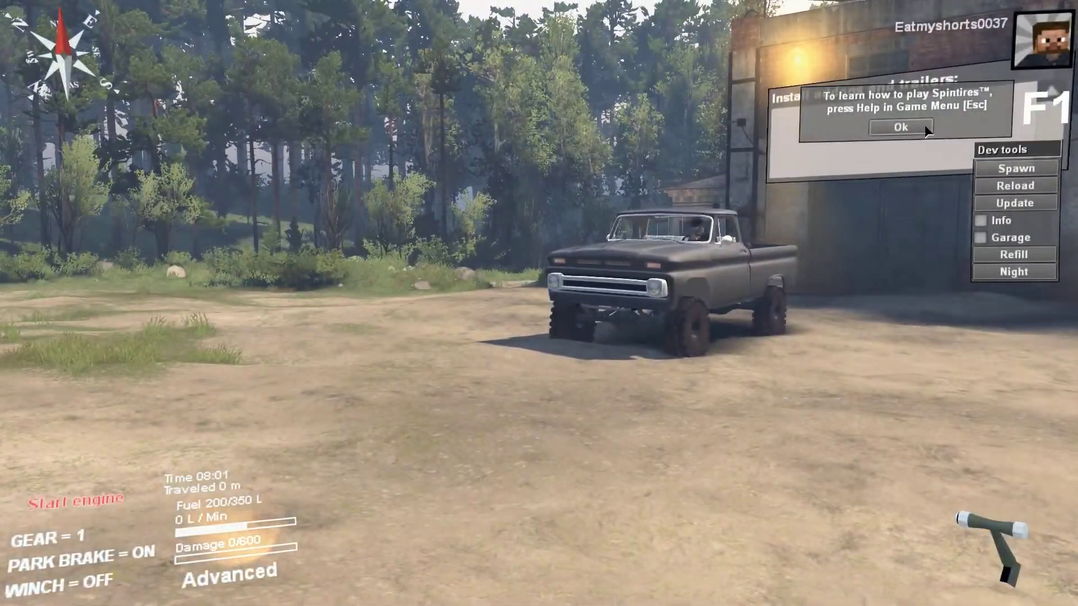
Spawn a 1972 Ford F250 (Green) onto the terrain from the Dev tools Spawn window
{"action": "left_click", "coordinate": [901, 127]}
{"action": "left_click", "coordinate": [1018, 107]}
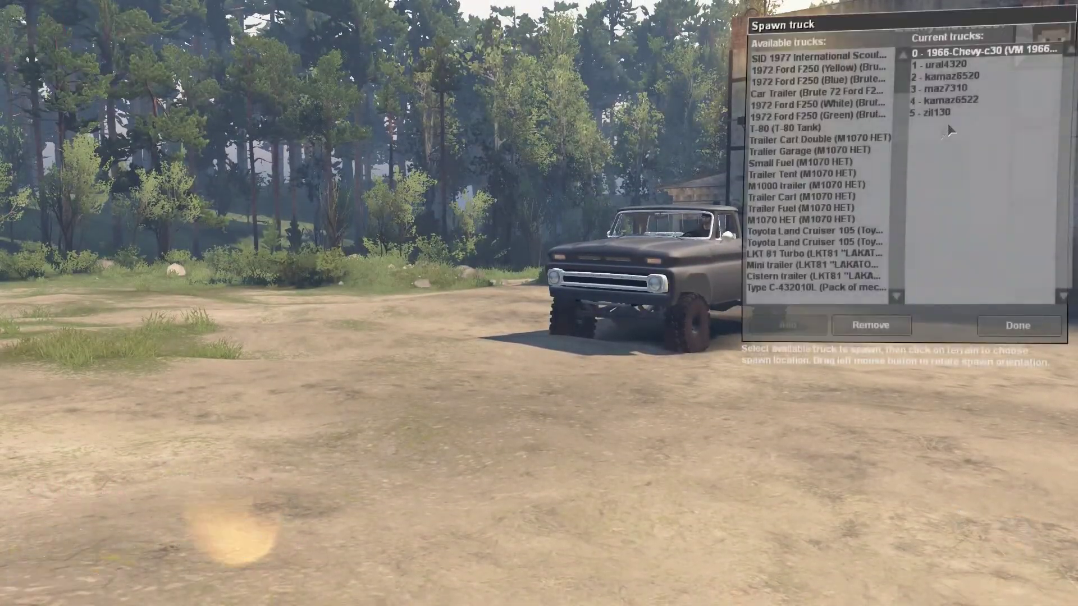
{"action": "left_click", "coordinate": [787, 135]}
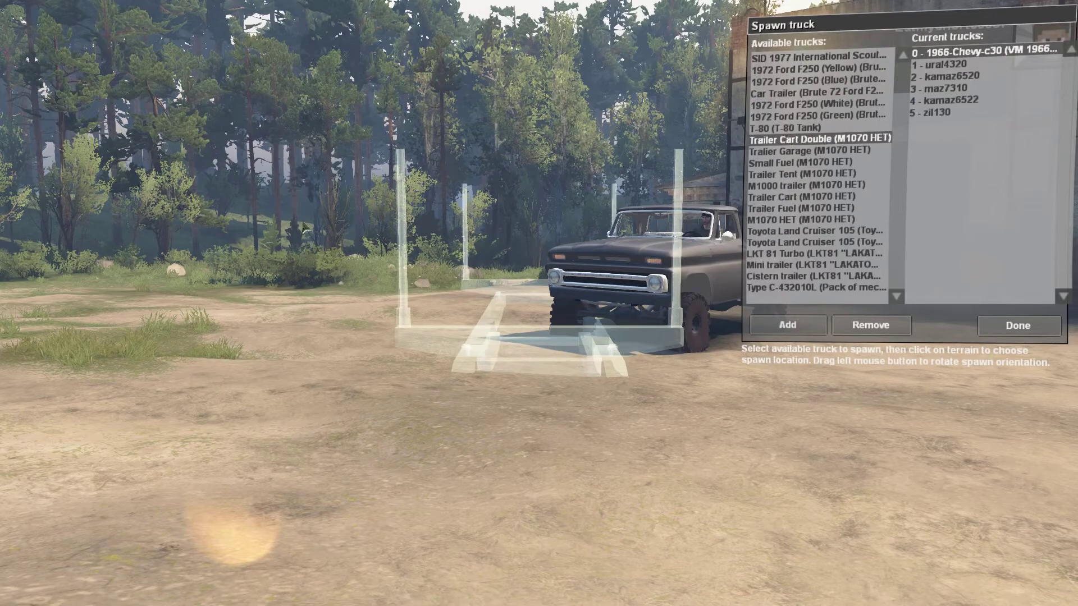
{"action": "key", "text": "Up"}
{"action": "key", "text": "Up"}
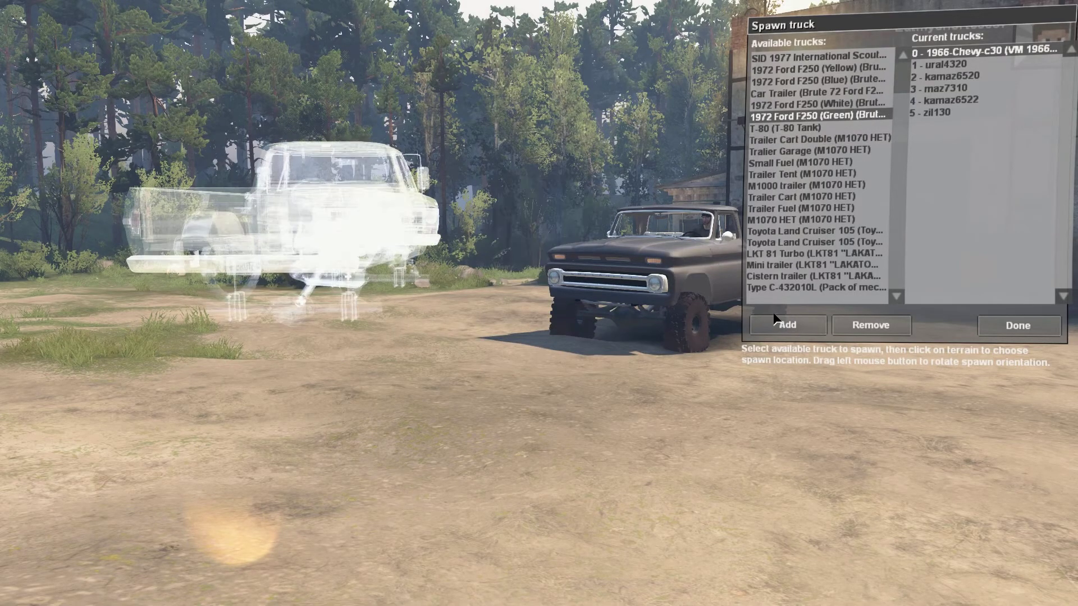
{"action": "left_click", "coordinate": [777, 324]}
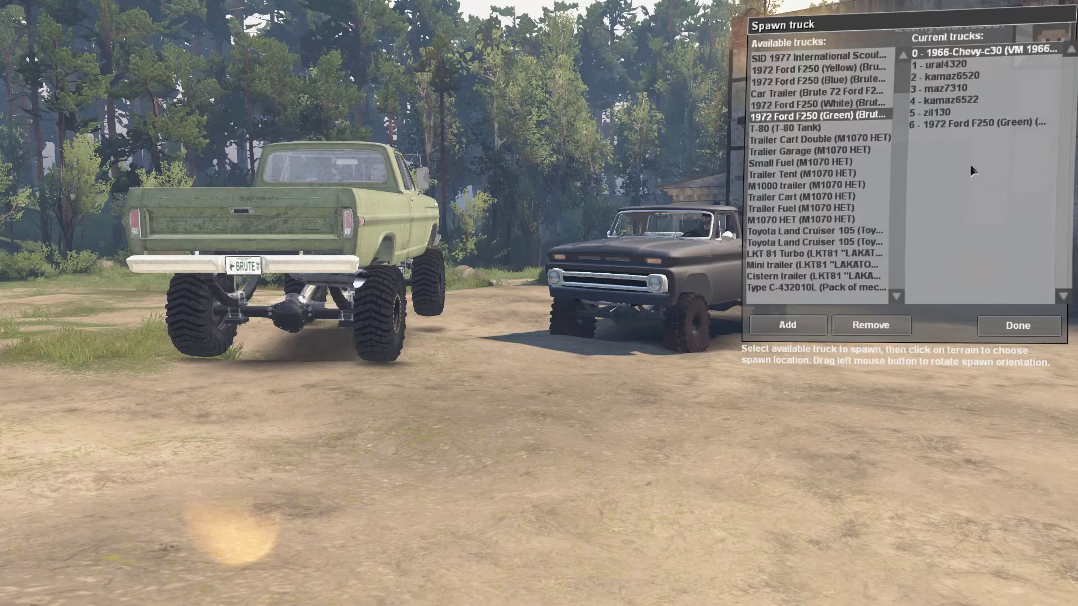
Take control of the new F250 and drive it forward into the mud
{"action": "left_click", "coordinate": [971, 122]}
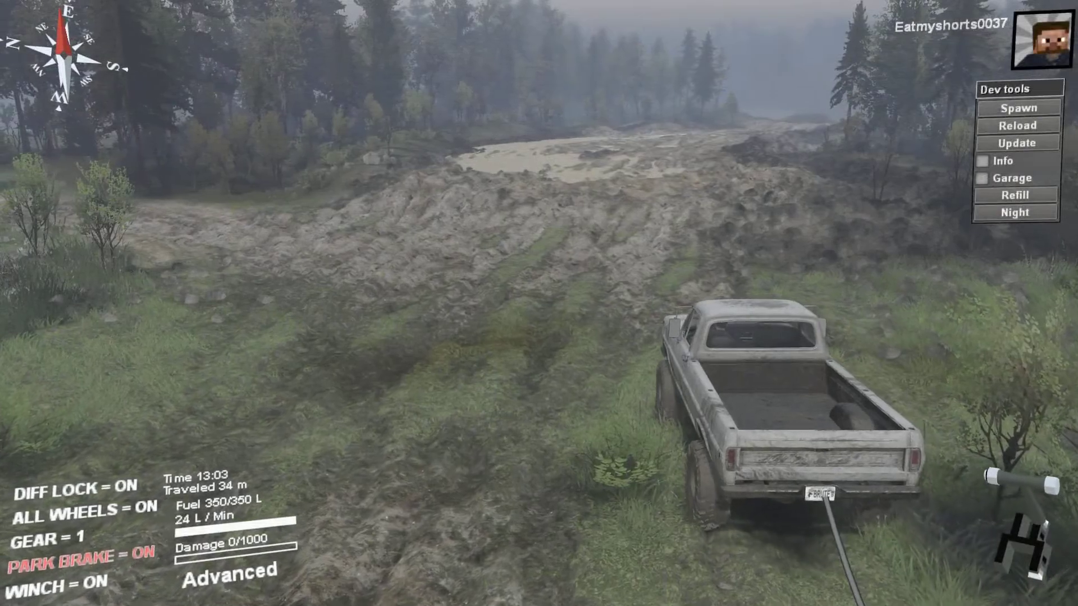
{"action": "key", "text": "w"}
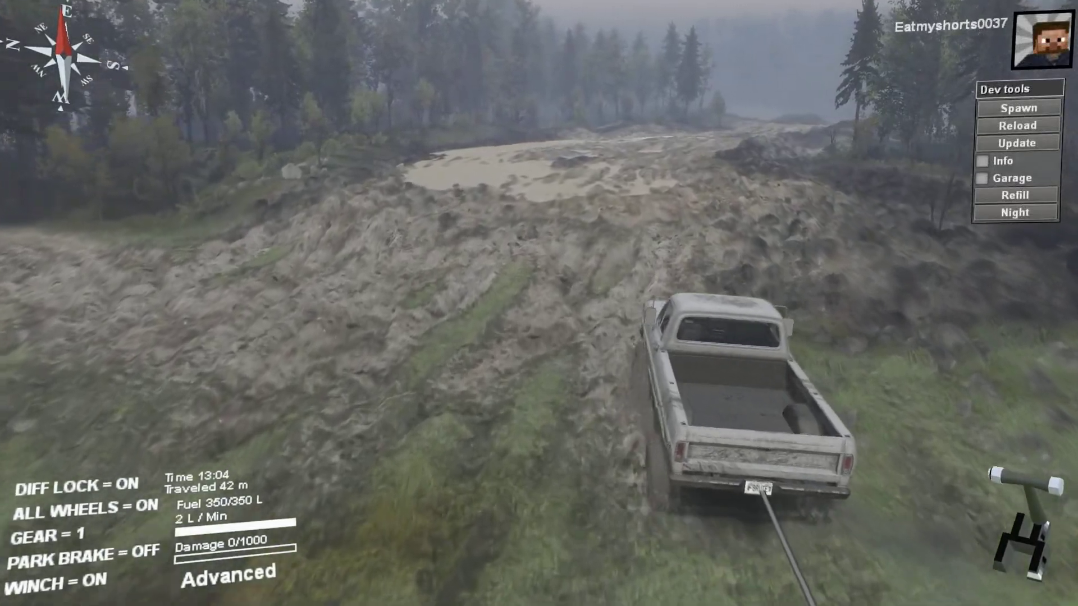
{"action": "key", "text": "w"}
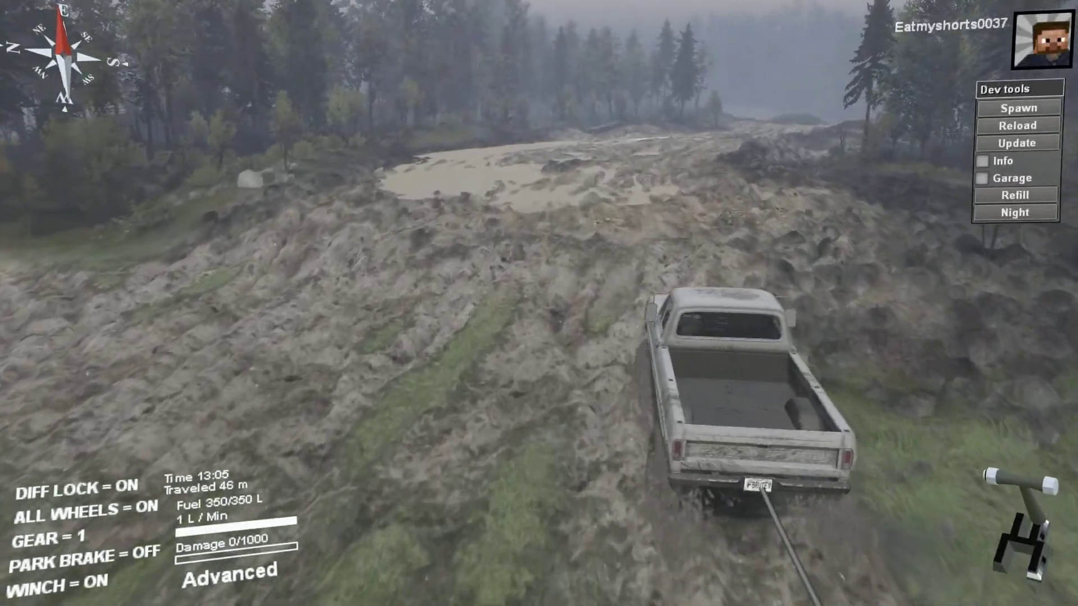